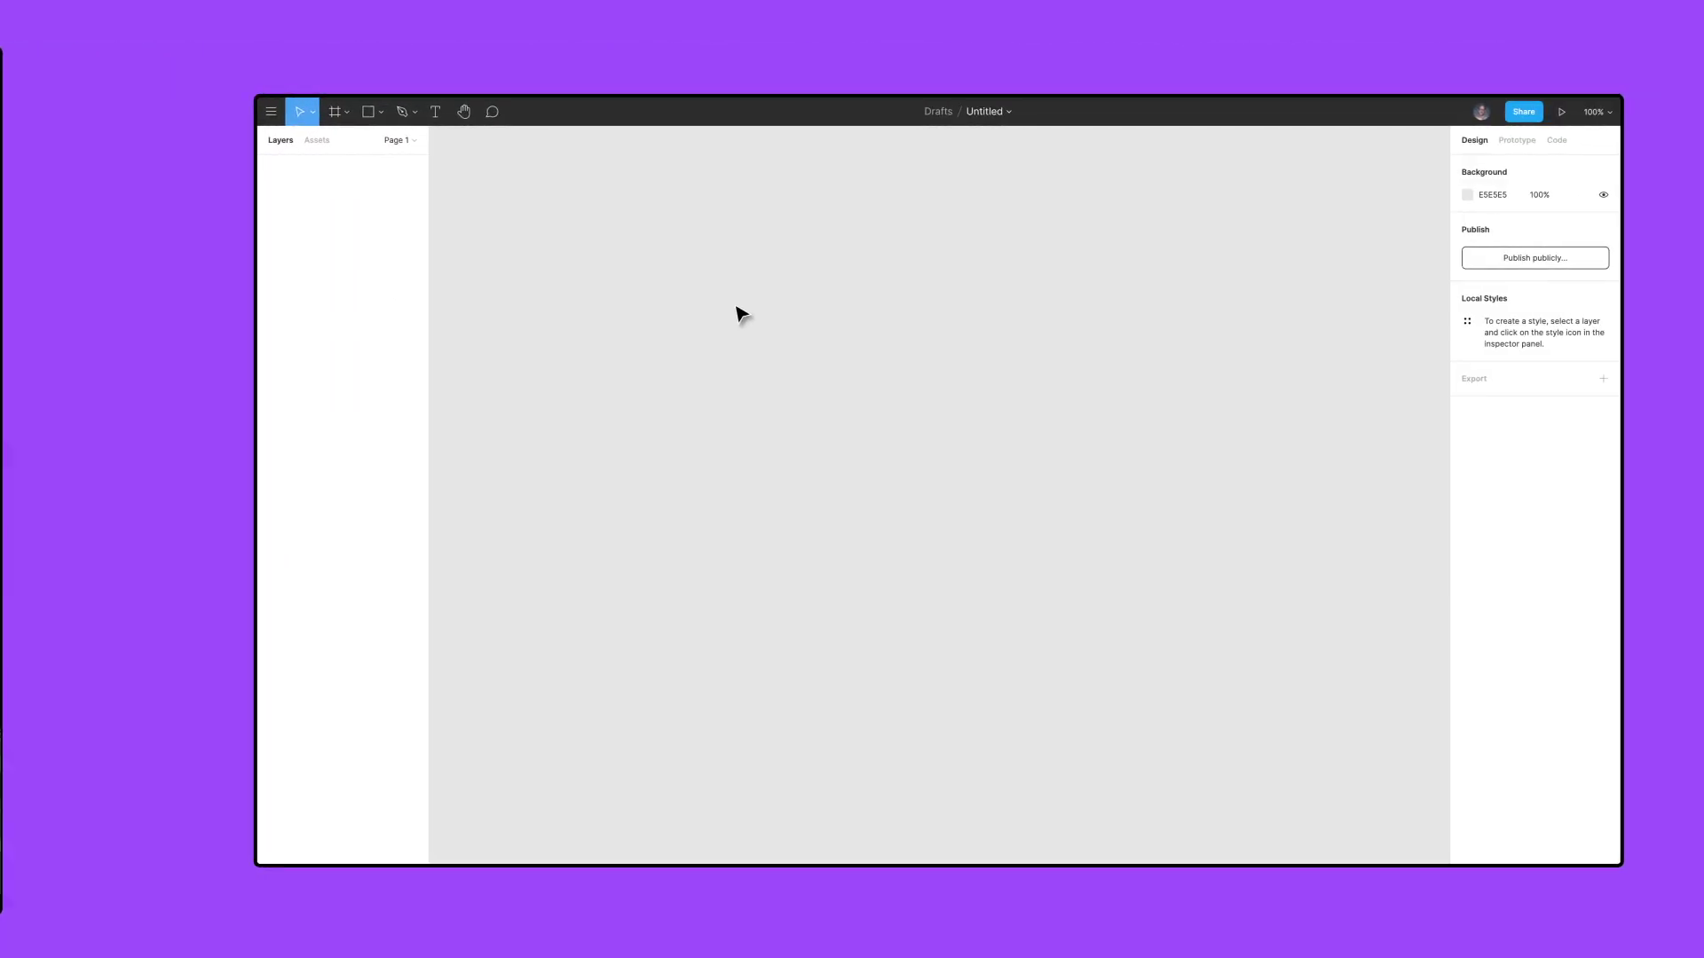
- Draw a 300x300 frame and a 100x100 circle inside it at X 100, Y 100
{"action": "key", "text": "f"}
{"action": "left_click_drag", "start_coordinate": [707, 310], "coordinate": [973, 576]}
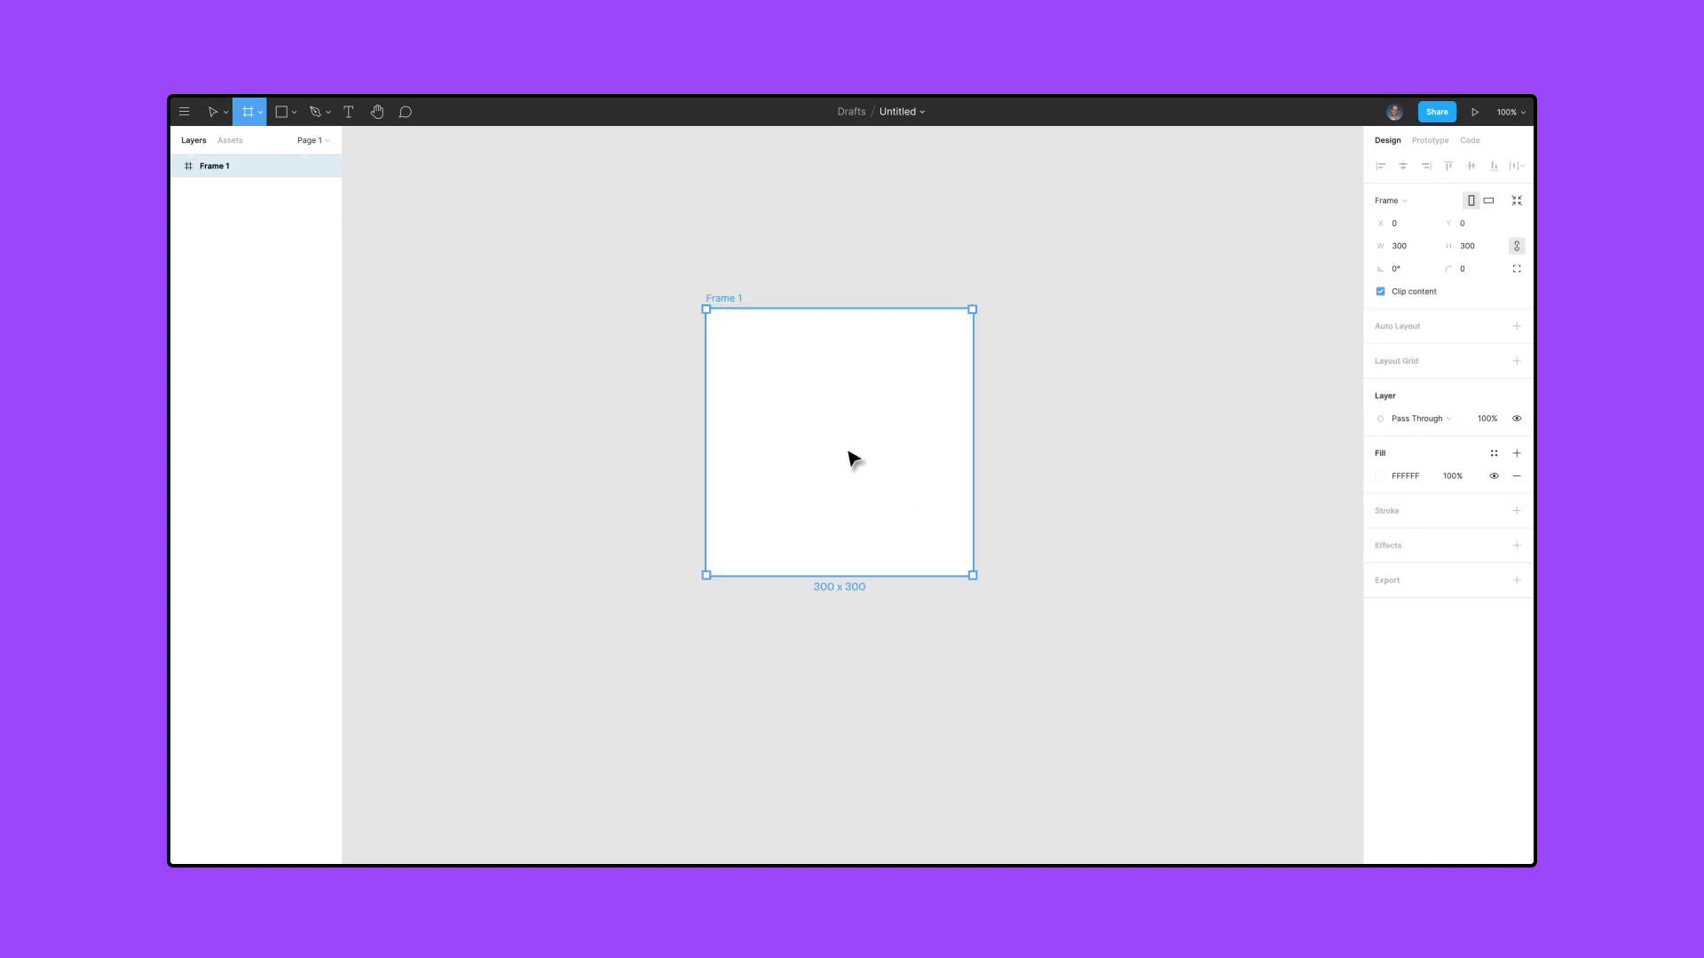
{"action": "key", "text": "o"}
{"action": "left_click_drag", "start_coordinate": [760, 366], "coordinate": [844, 449]}
{"action": "key", "text": "Escape"}
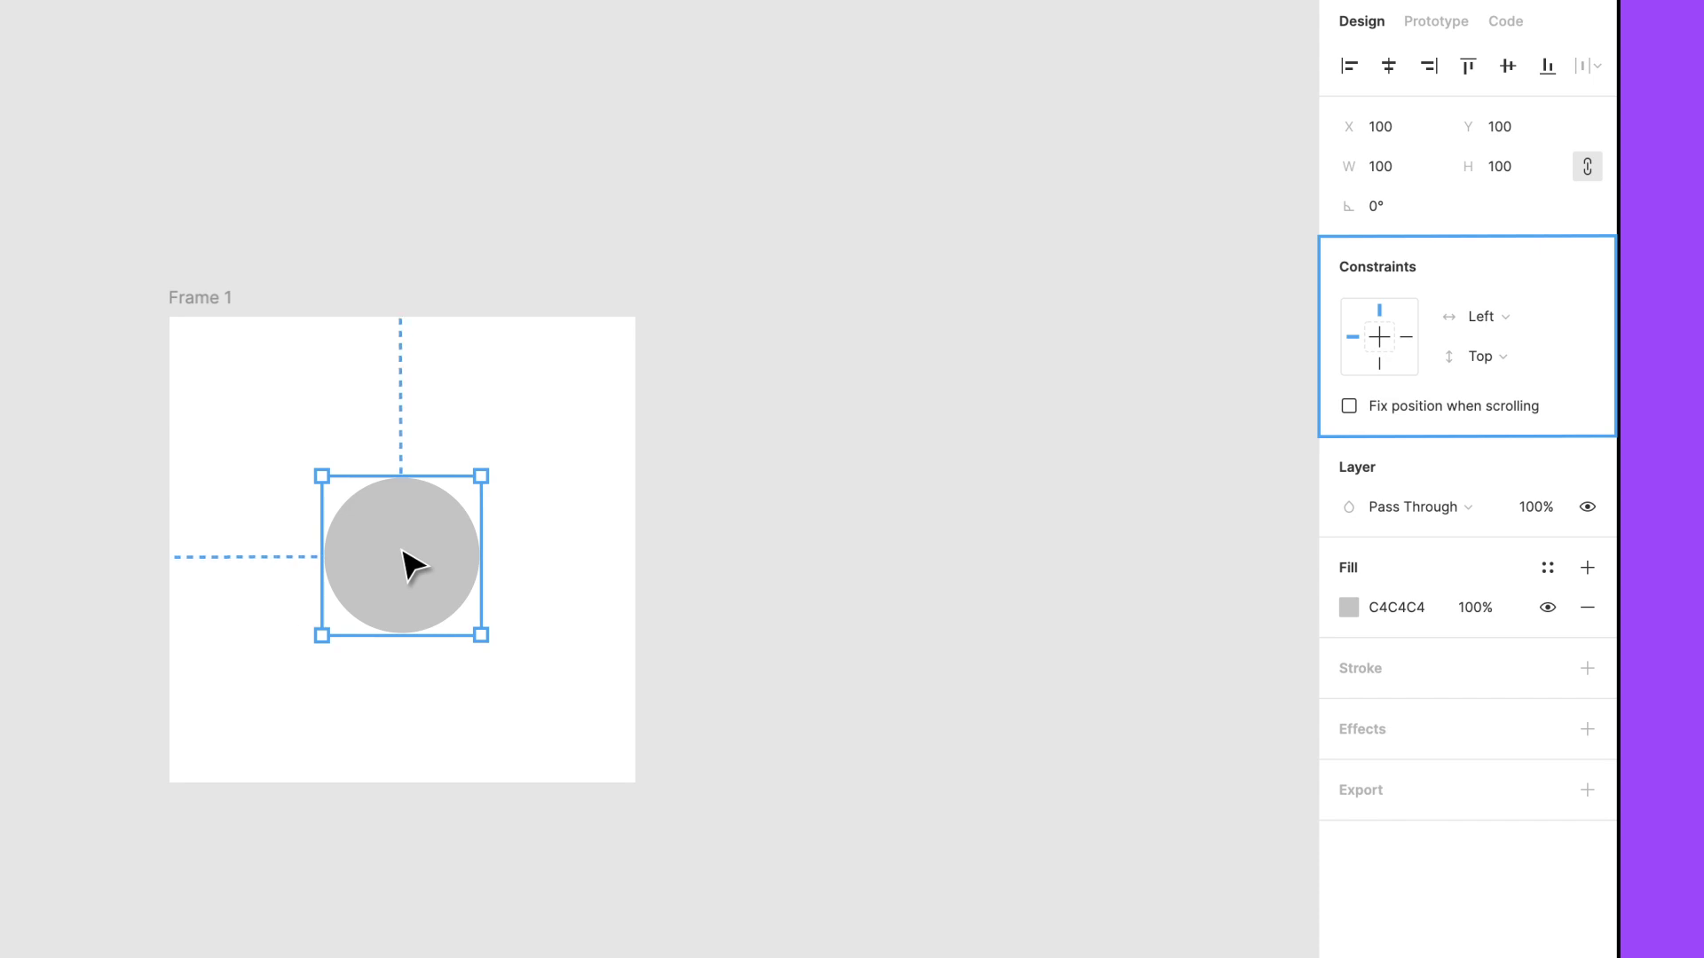
{"action": "left_click", "coordinate": [635, 796]}
- Test-resize Frame 1, then set the circle's horizontal and vertical constraints to Center
{"action": "mouse_move", "coordinate": [635, 785]}
{"action": "left_mouse_down"}
{"action": "mouse_move", "coordinate": [767, 786]}
{"action": "mouse_move", "coordinate": [735, 785]}
{"action": "mouse_move", "coordinate": [766, 787]}
{"action": "mouse_move", "coordinate": [772, 866]}
{"action": "mouse_move", "coordinate": [768, 783]}
{"action": "mouse_move", "coordinate": [639, 784]}
{"action": "left_mouse_up"}
{"action": "left_click", "coordinate": [638, 788]}
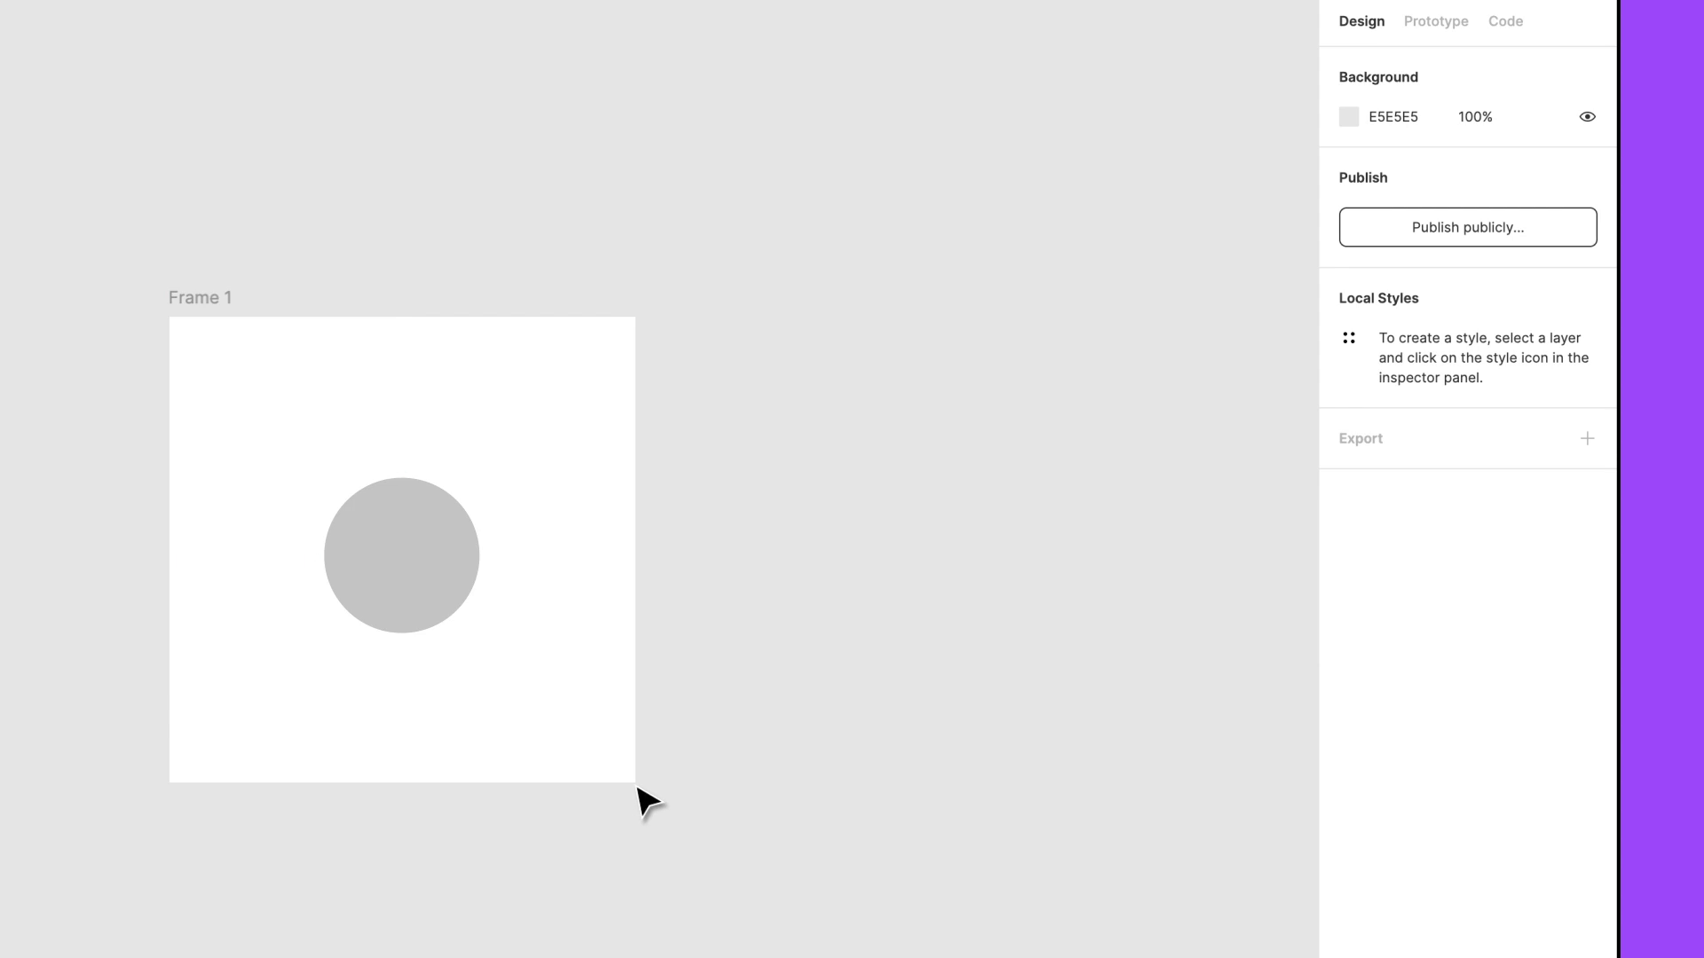
{"action": "left_click", "coordinate": [410, 571]}
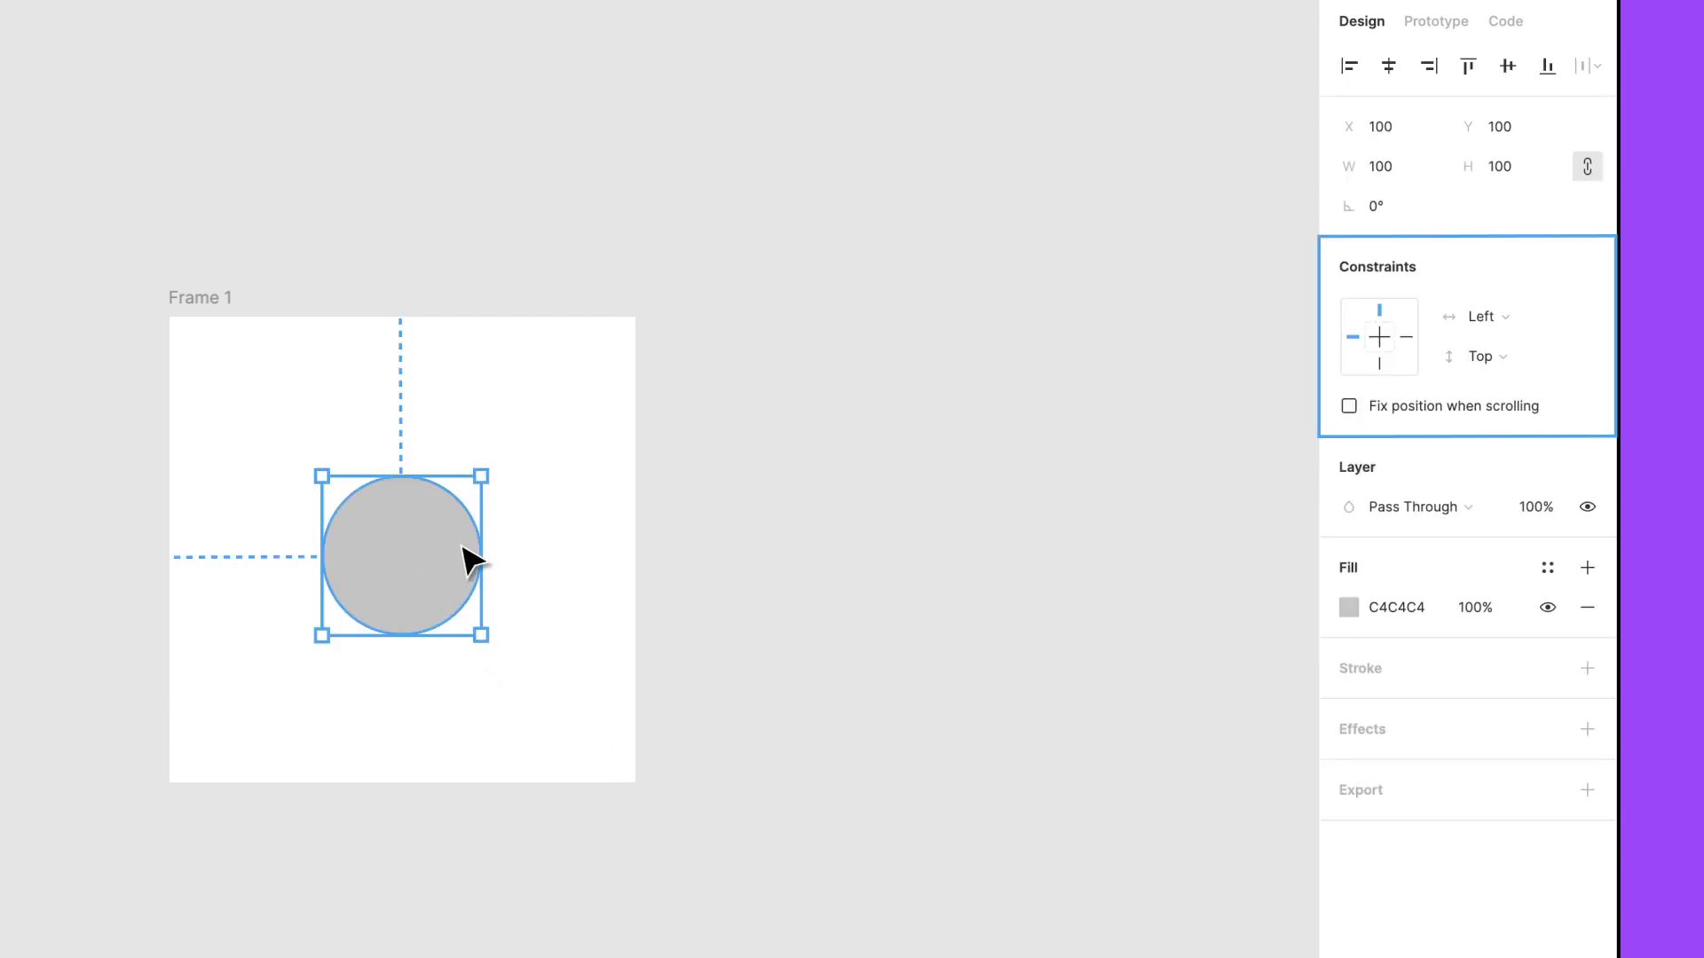
{"action": "left_click", "coordinate": [1381, 338]}
{"action": "left_click", "coordinate": [1381, 339]}
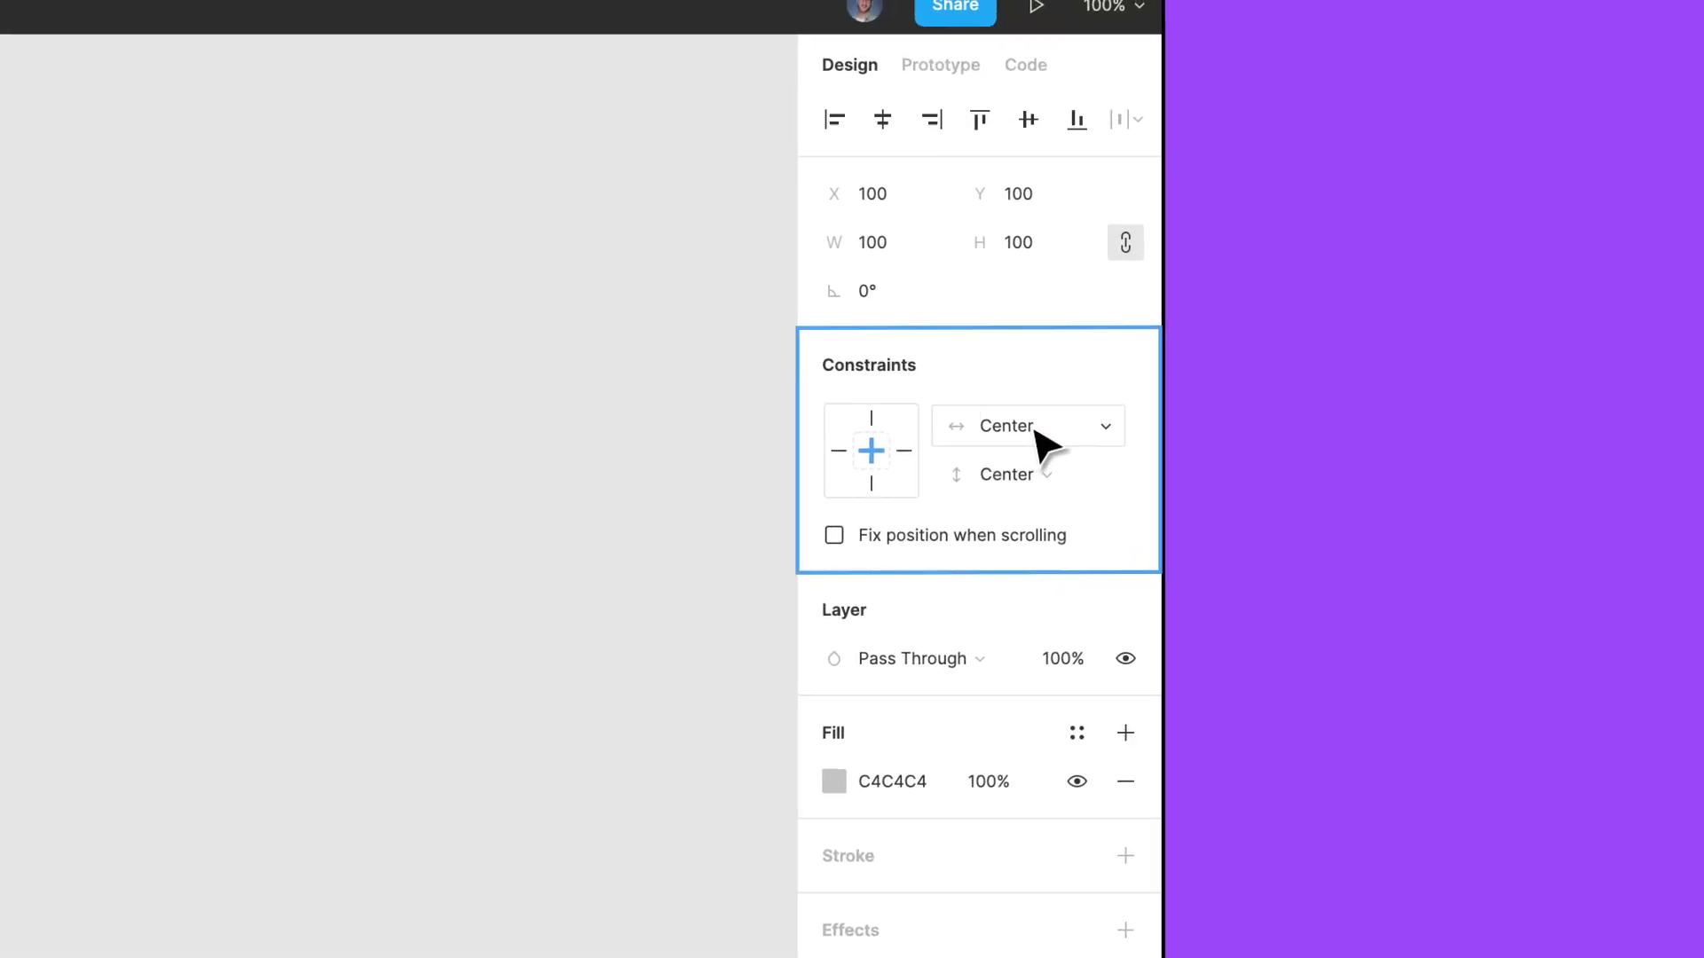
- Widen Frame 1 to check that the circle stays centred
{"action": "left_click", "coordinate": [928, 476]}
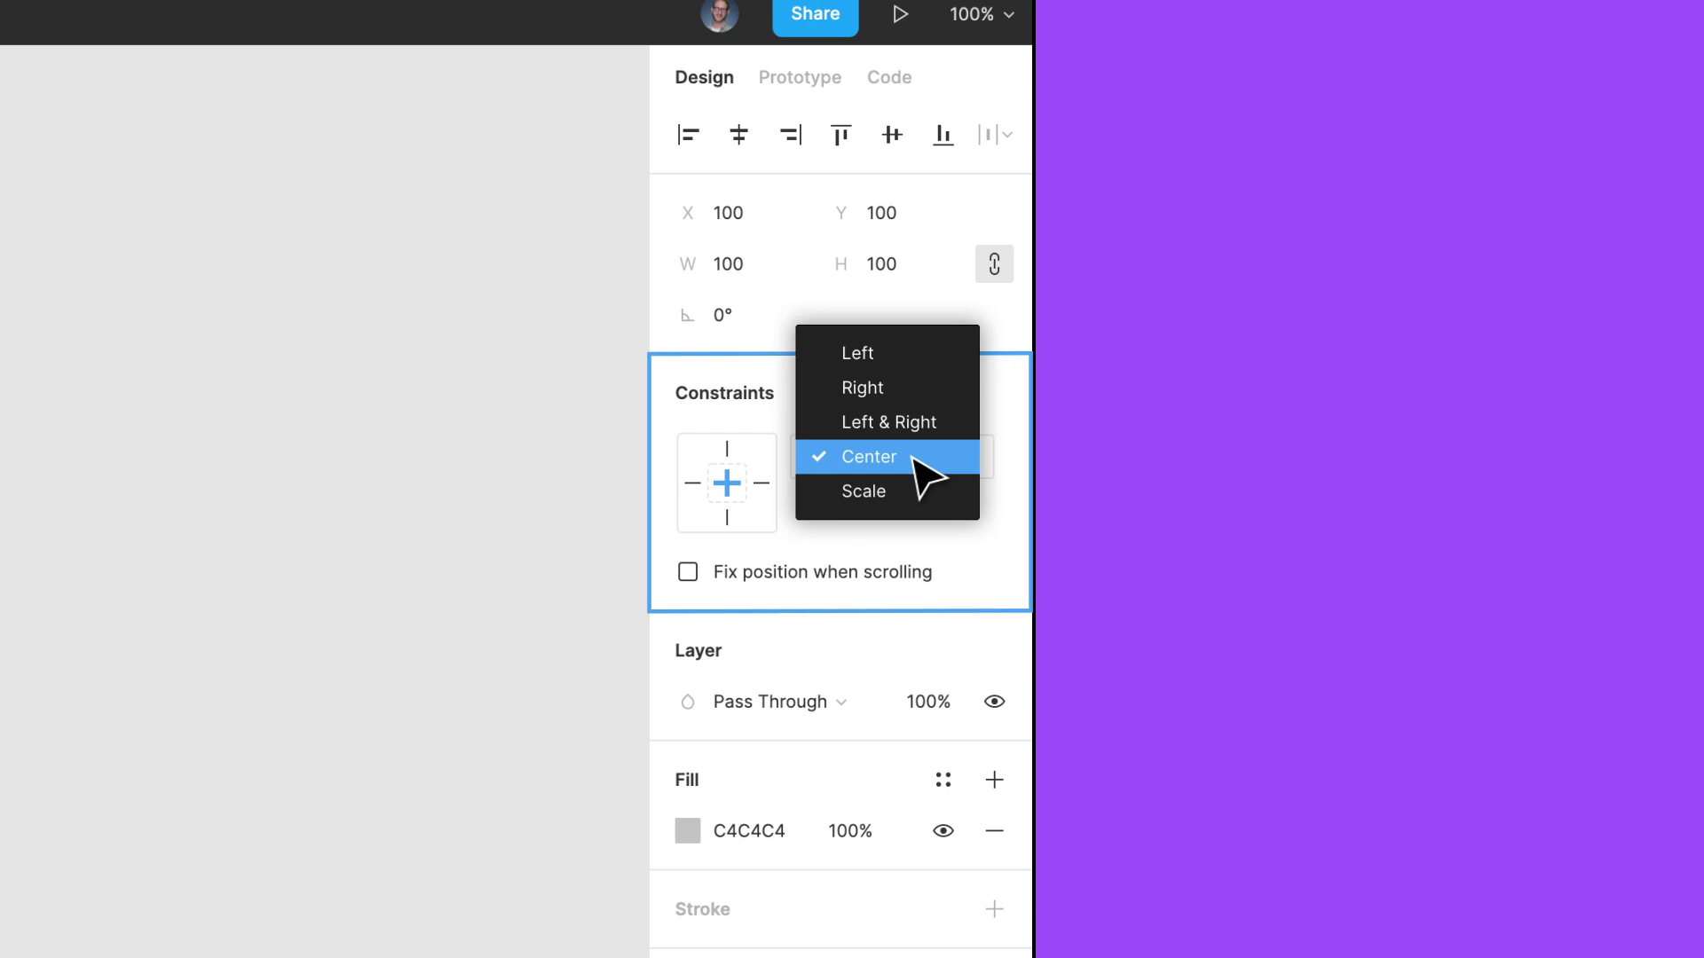
{"action": "left_click", "coordinate": [630, 625]}
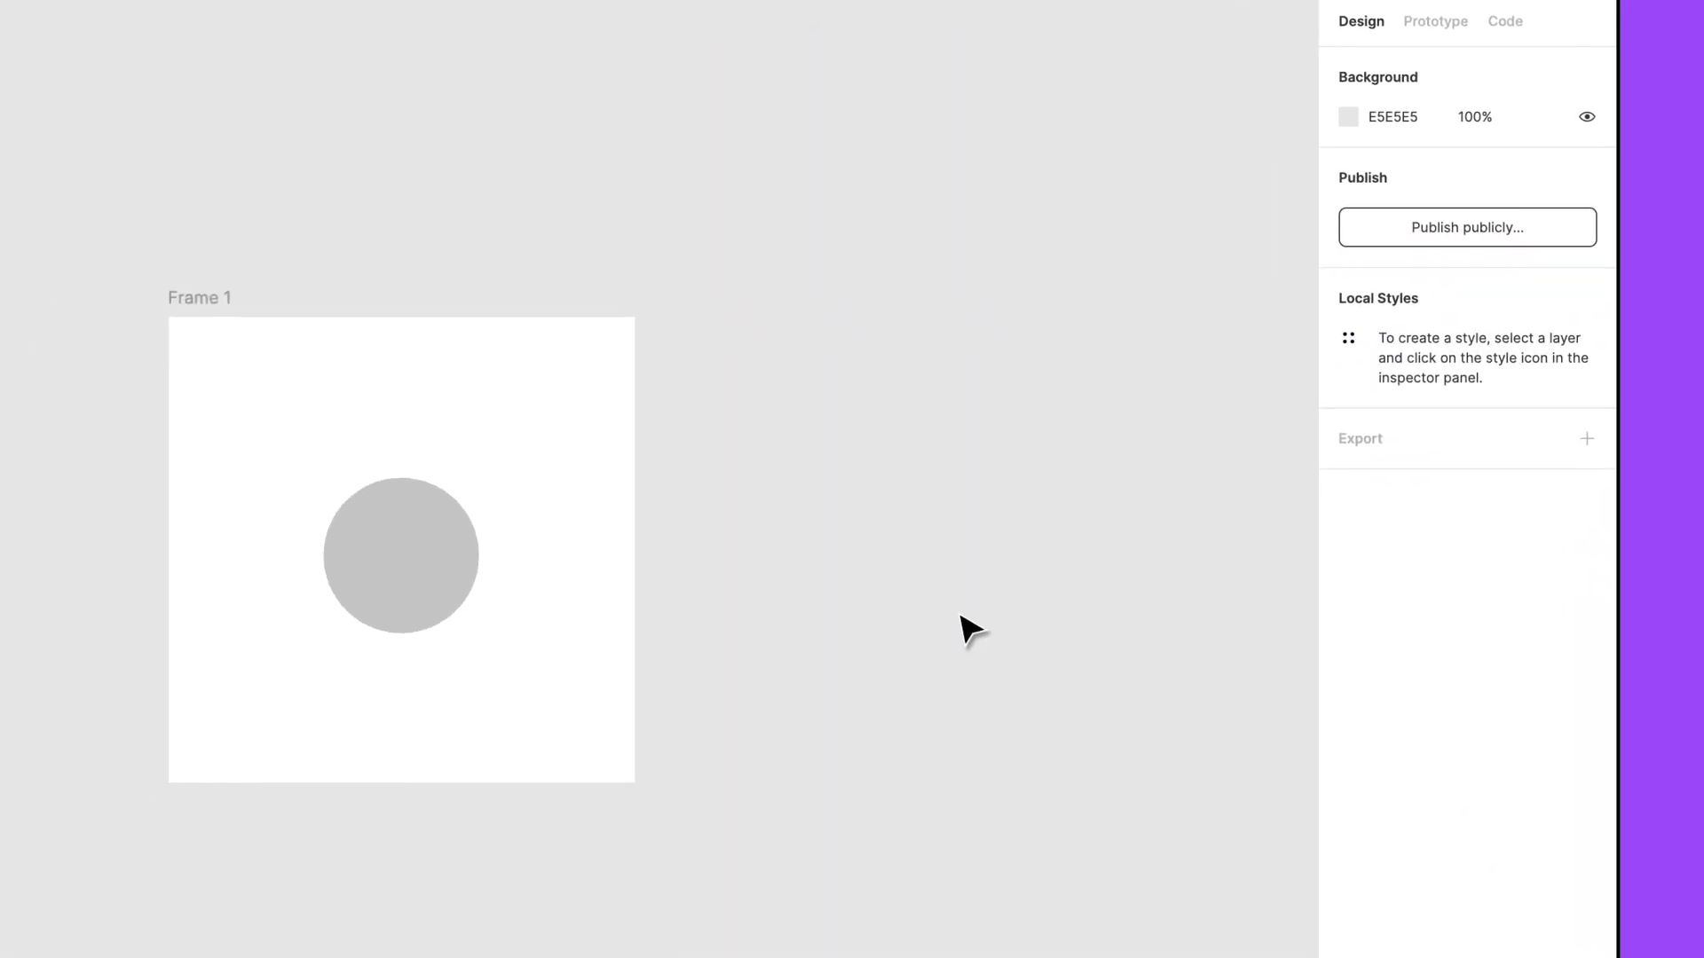
{"action": "left_click", "coordinate": [637, 784]}
{"action": "mouse_move", "coordinate": [639, 784]}
{"action": "left_mouse_down"}
{"action": "mouse_move", "coordinate": [768, 788]}
{"action": "mouse_move", "coordinate": [772, 863]}
{"action": "mouse_move", "coordinate": [772, 795]}
{"action": "mouse_move", "coordinate": [742, 785]}
{"action": "mouse_move", "coordinate": [769, 785]}
{"action": "mouse_move", "coordinate": [651, 785]}
{"action": "left_mouse_up"}
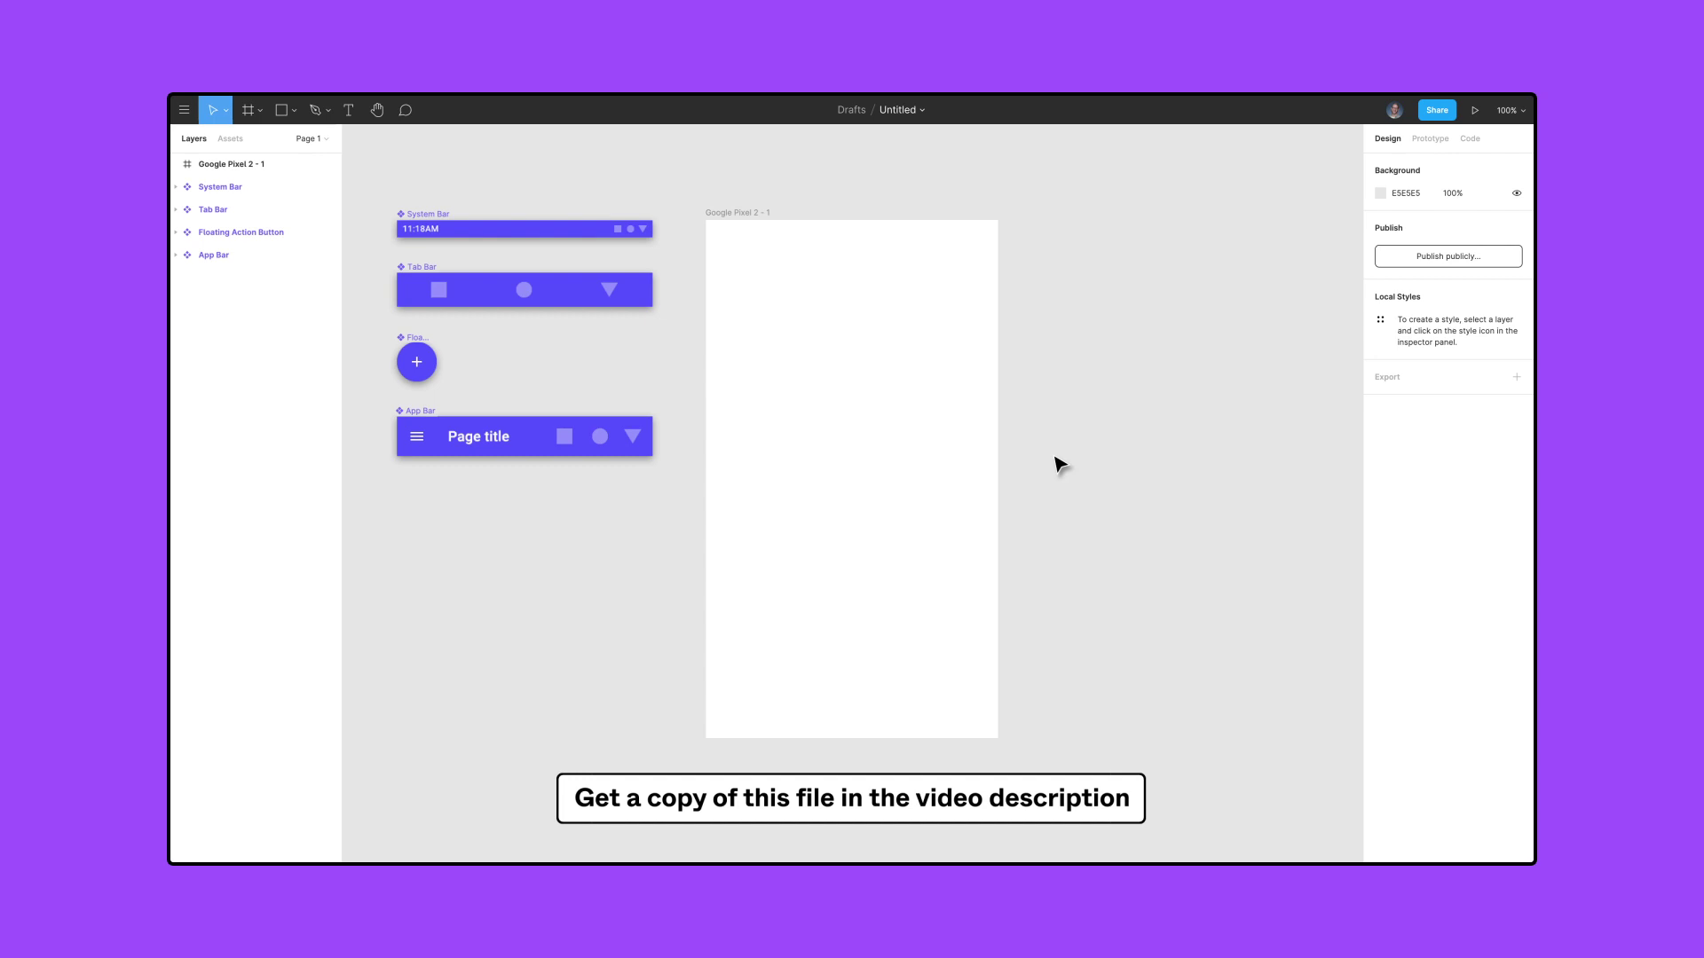
- Drag the System Bar onto the top of the phone frame and stretch it to full width
{"action": "left_click_drag", "start_coordinate": [531, 236], "coordinate": [838, 235]}
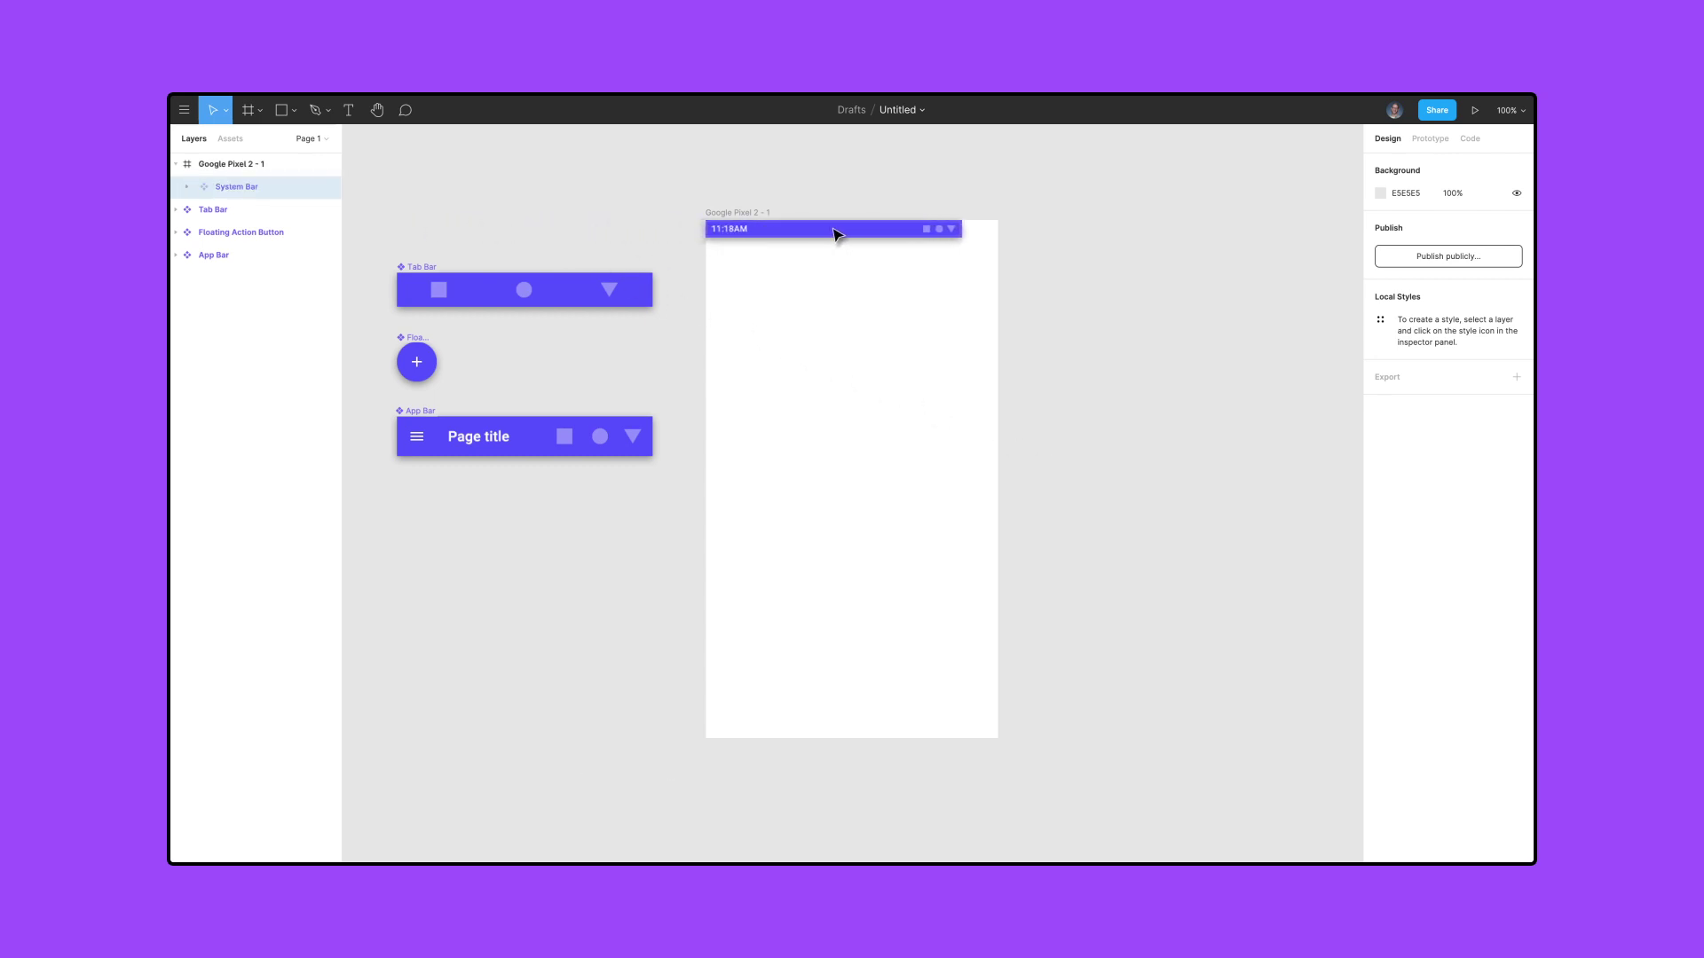
{"action": "key", "text": "Escape"}
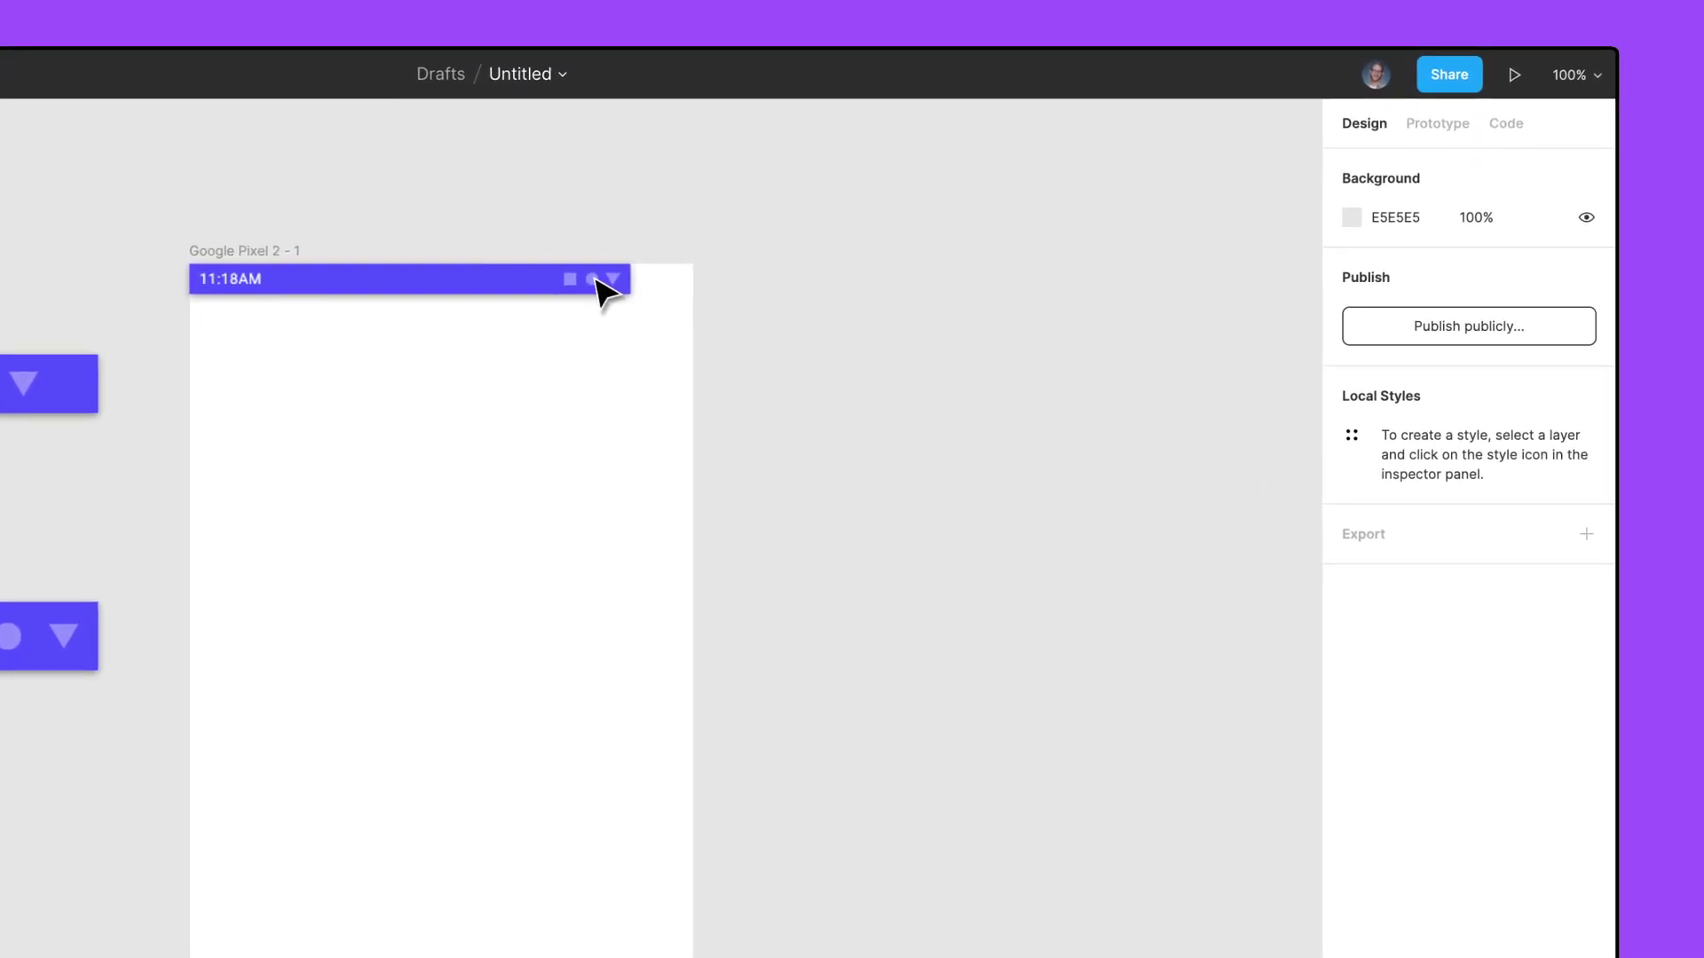
{"action": "left_click_drag", "start_coordinate": [615, 279], "coordinate": [683, 282]}
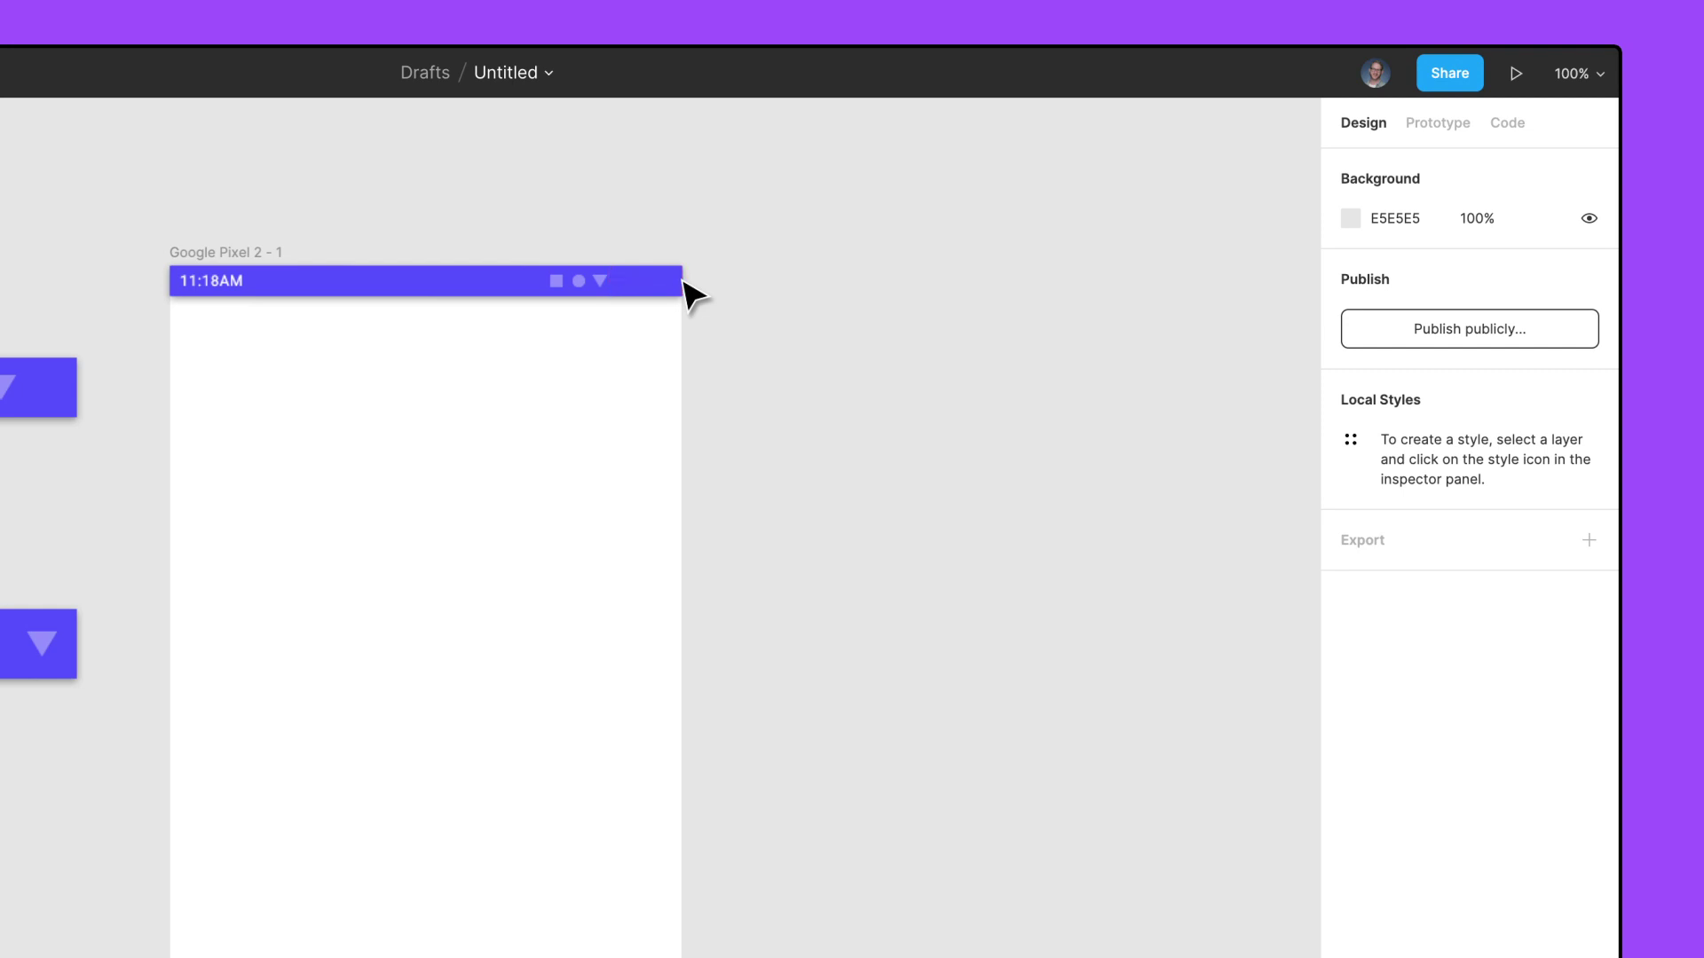
- Undo the stretch and constrain the status icon group to Right and Center
{"action": "key", "text": "super+z"}
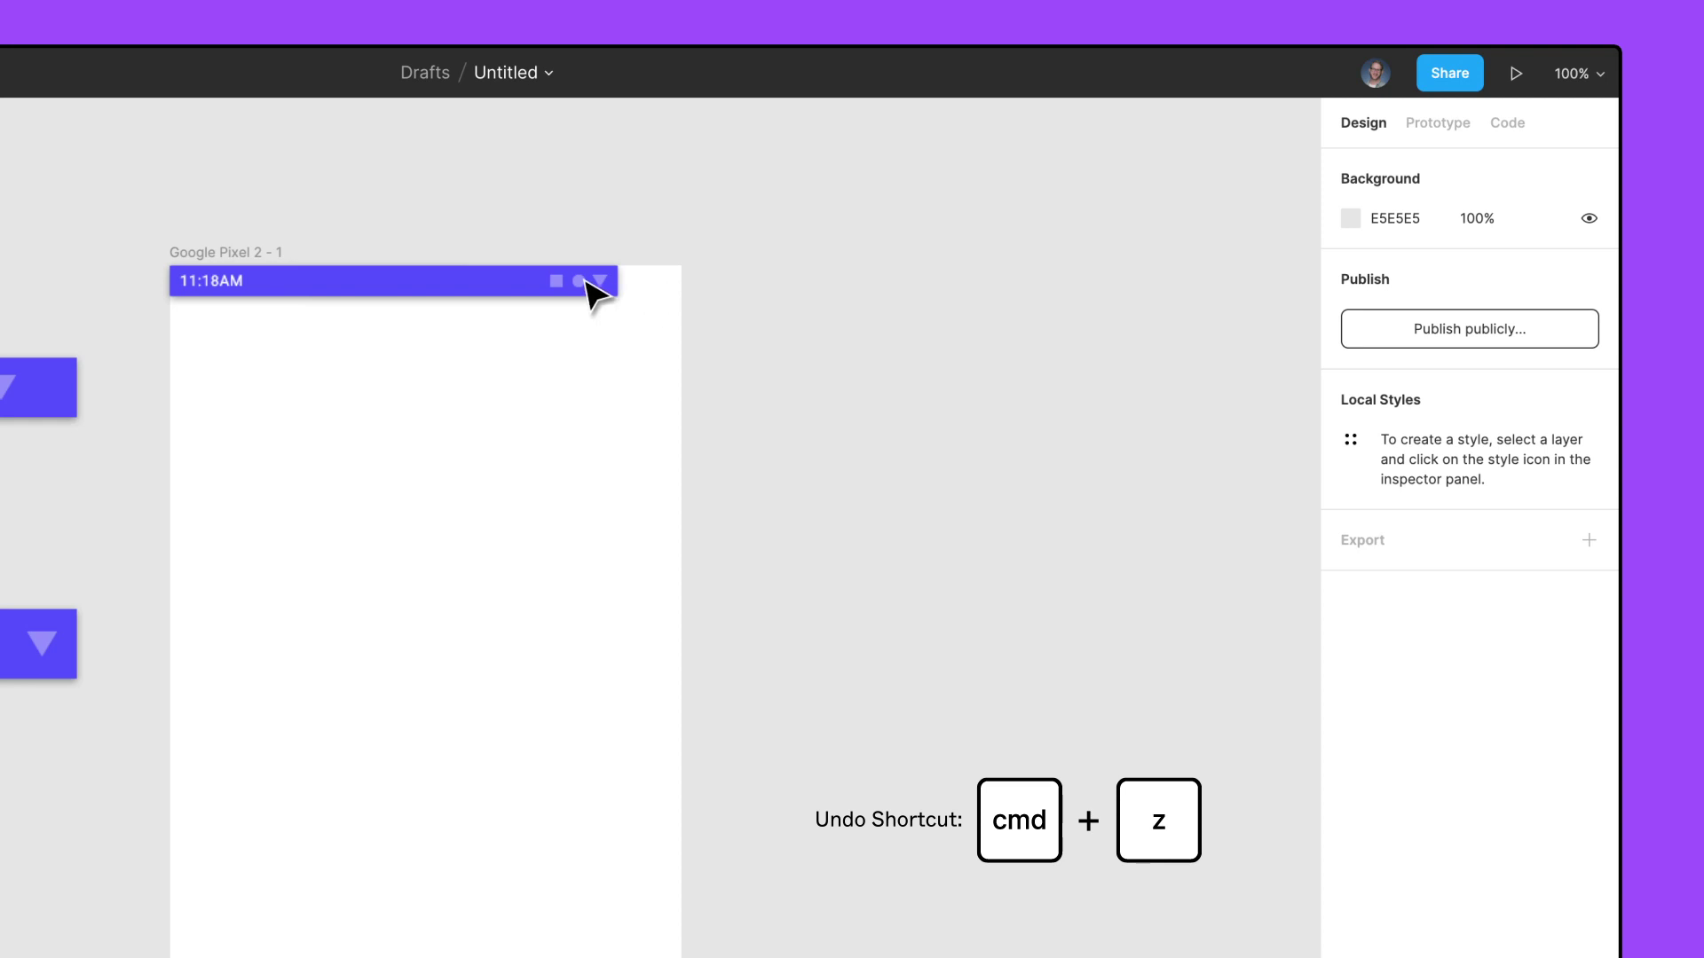
{"action": "left_click", "coordinate": [593, 293]}
{"action": "left_click", "coordinate": [1408, 480]}
{"action": "left_click", "coordinate": [1383, 481]}
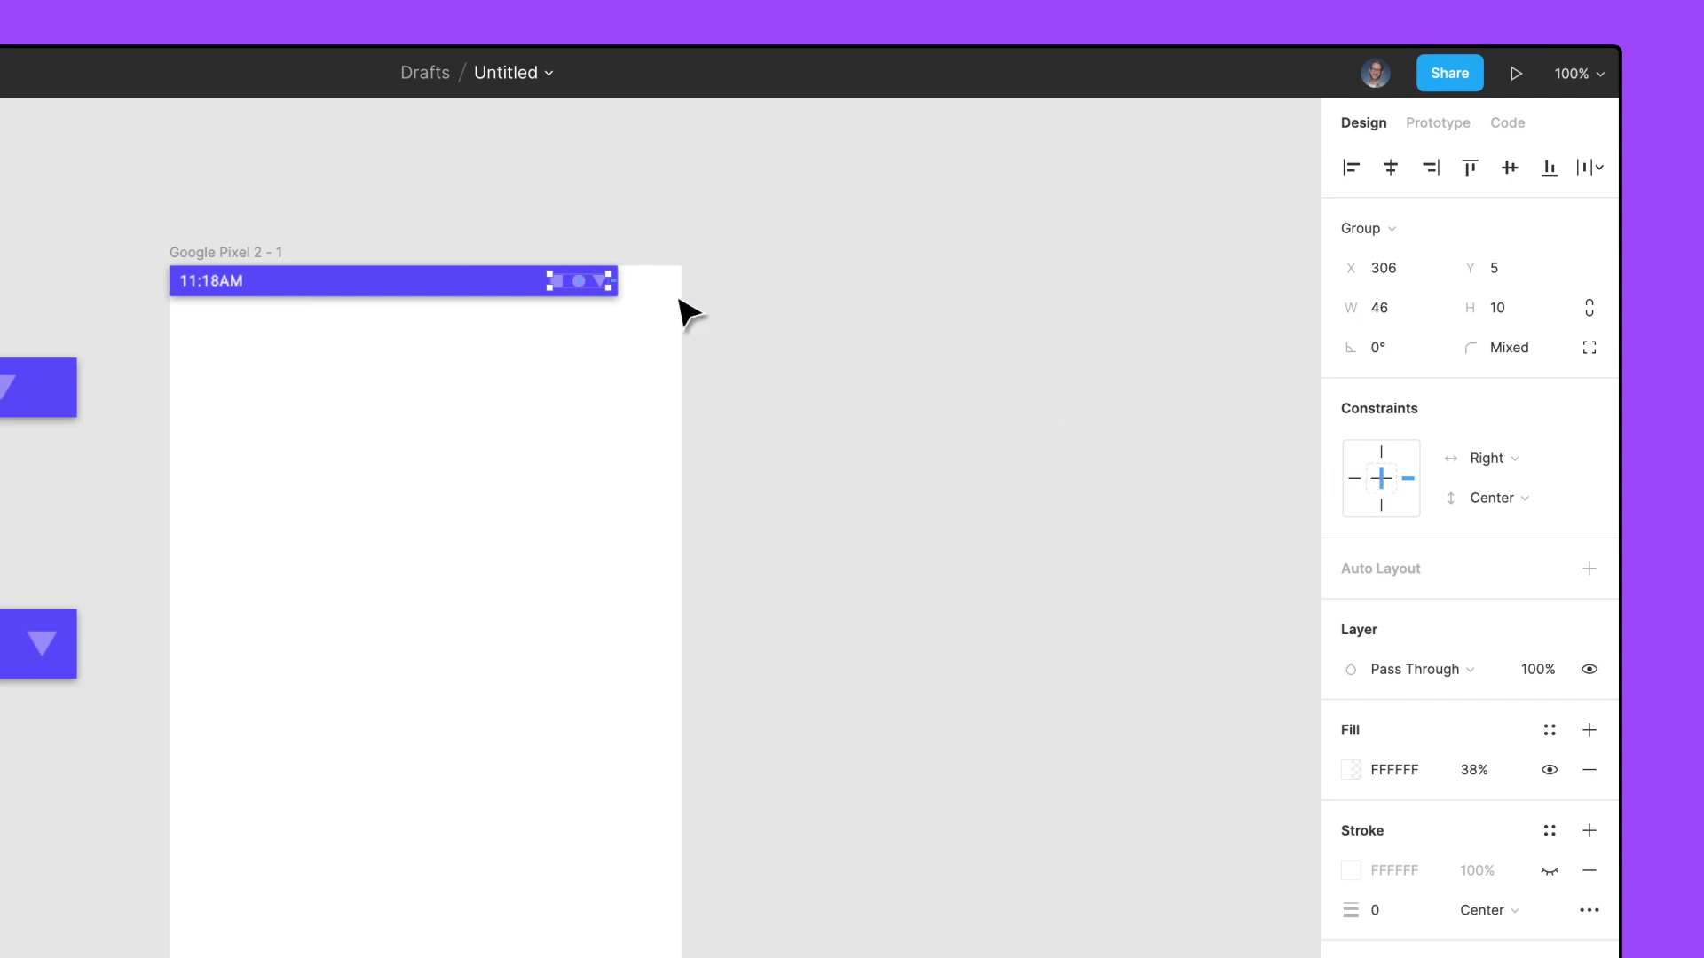
- Stretch the System Bar to full width again and bring the Tab Bar toward the frame
{"action": "left_click", "coordinate": [636, 304]}
{"action": "left_click_drag", "start_coordinate": [619, 282], "coordinate": [682, 286]}
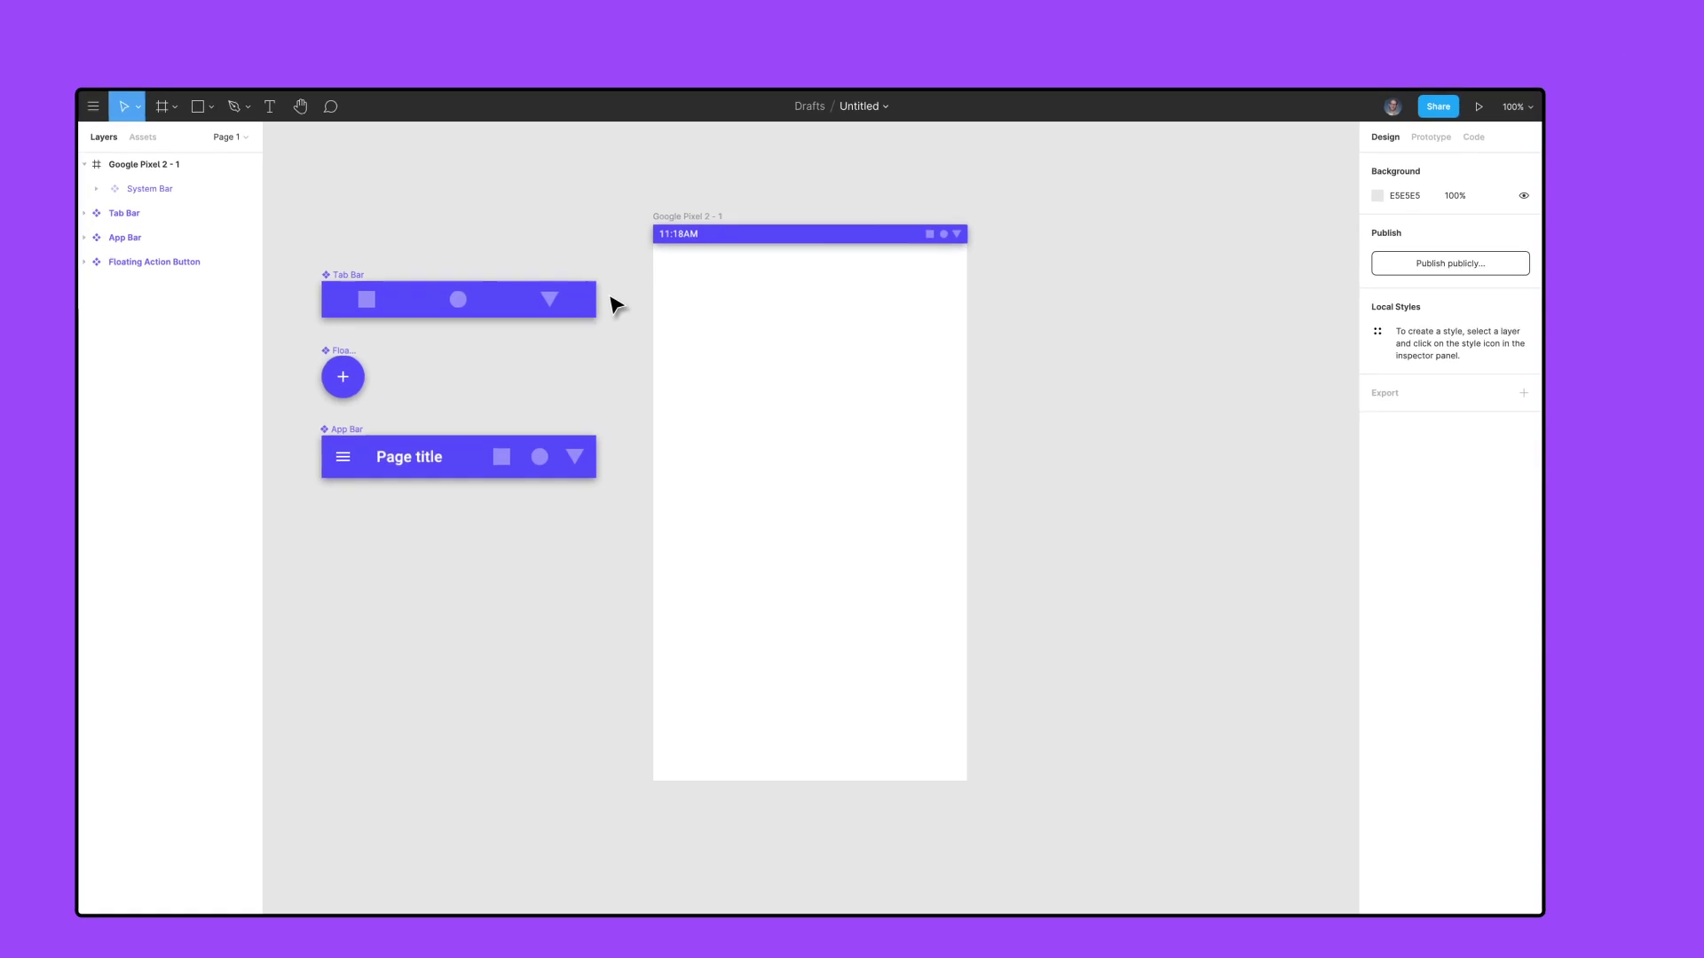
{"action": "left_click_drag", "start_coordinate": [57, 380], "coordinate": [107, 458]}
- Drop the Tab Bar into the bottom of the phone frame, undoing a trial widening
{"action": "left_click_drag", "start_coordinate": [669, 338], "coordinate": [960, 724]}
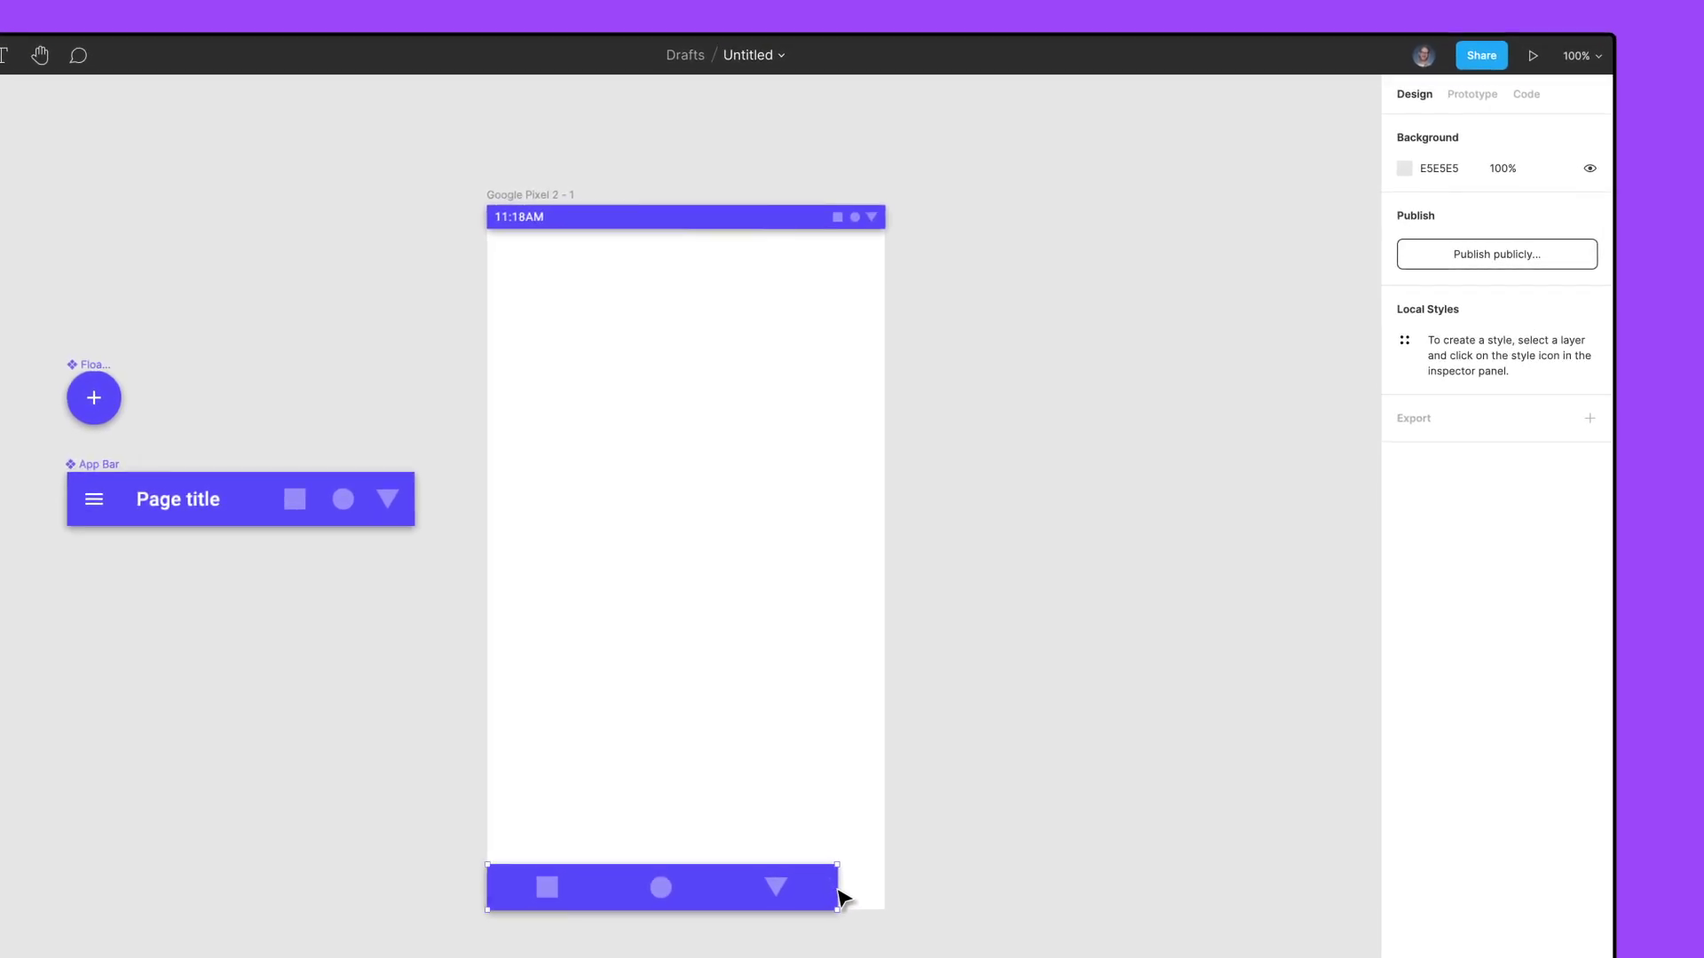
{"action": "left_click_drag", "start_coordinate": [839, 892], "coordinate": [886, 892]}
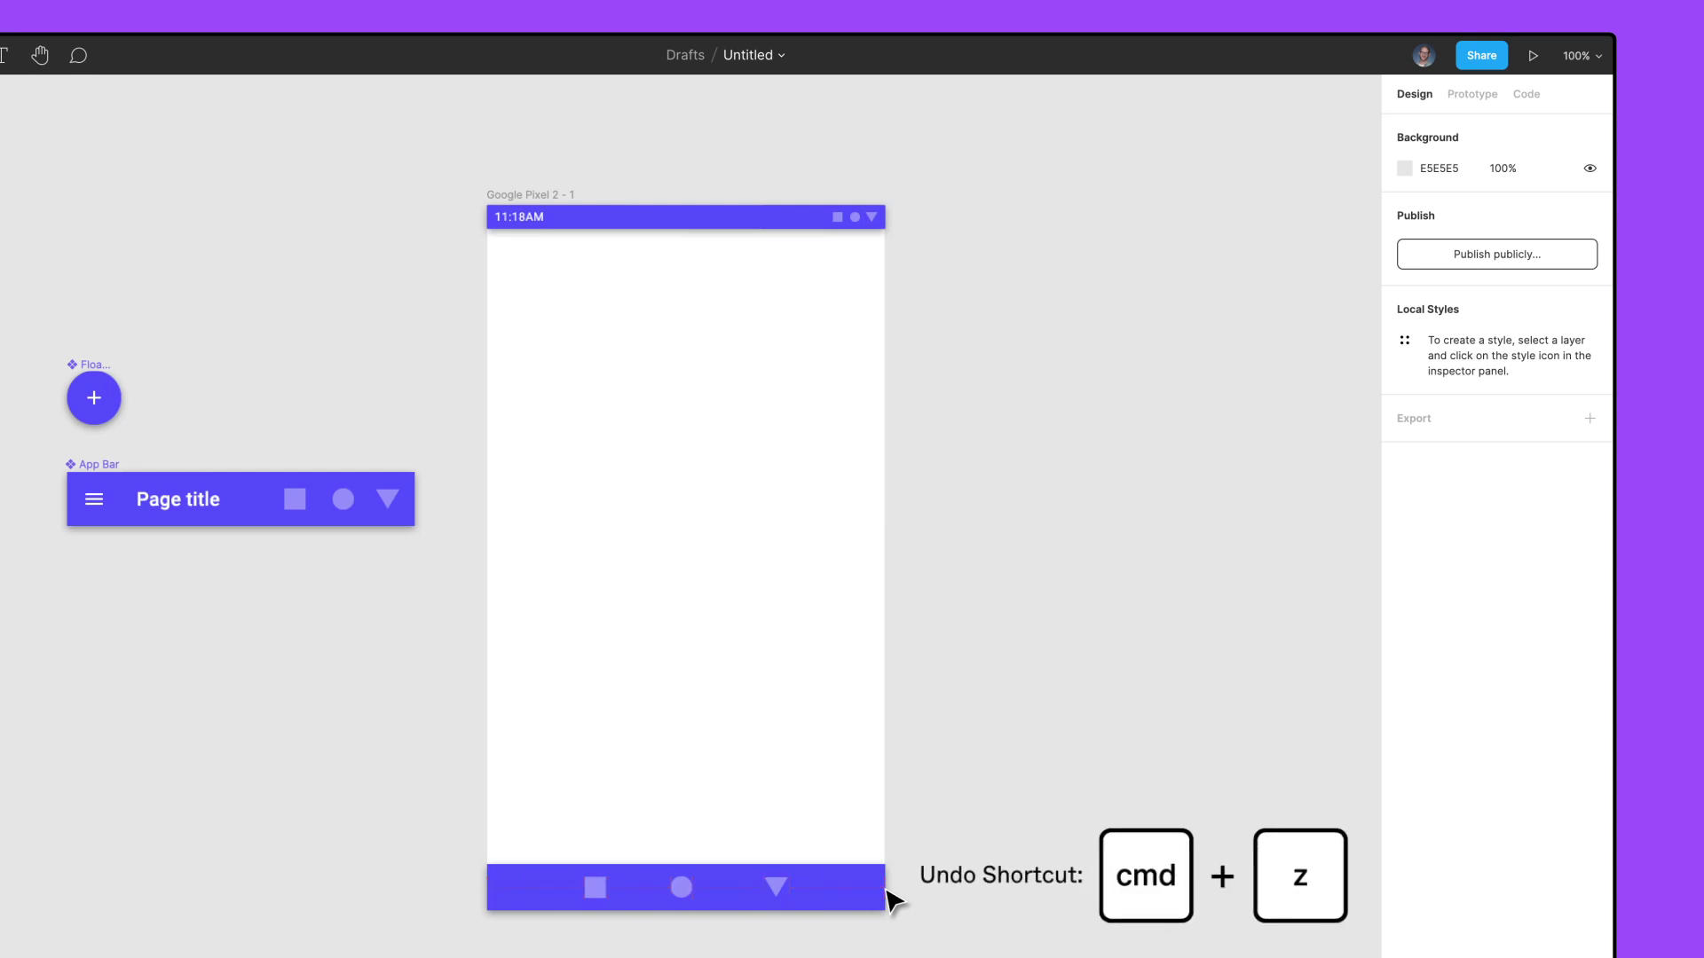
{"action": "key", "text": "super+z"}
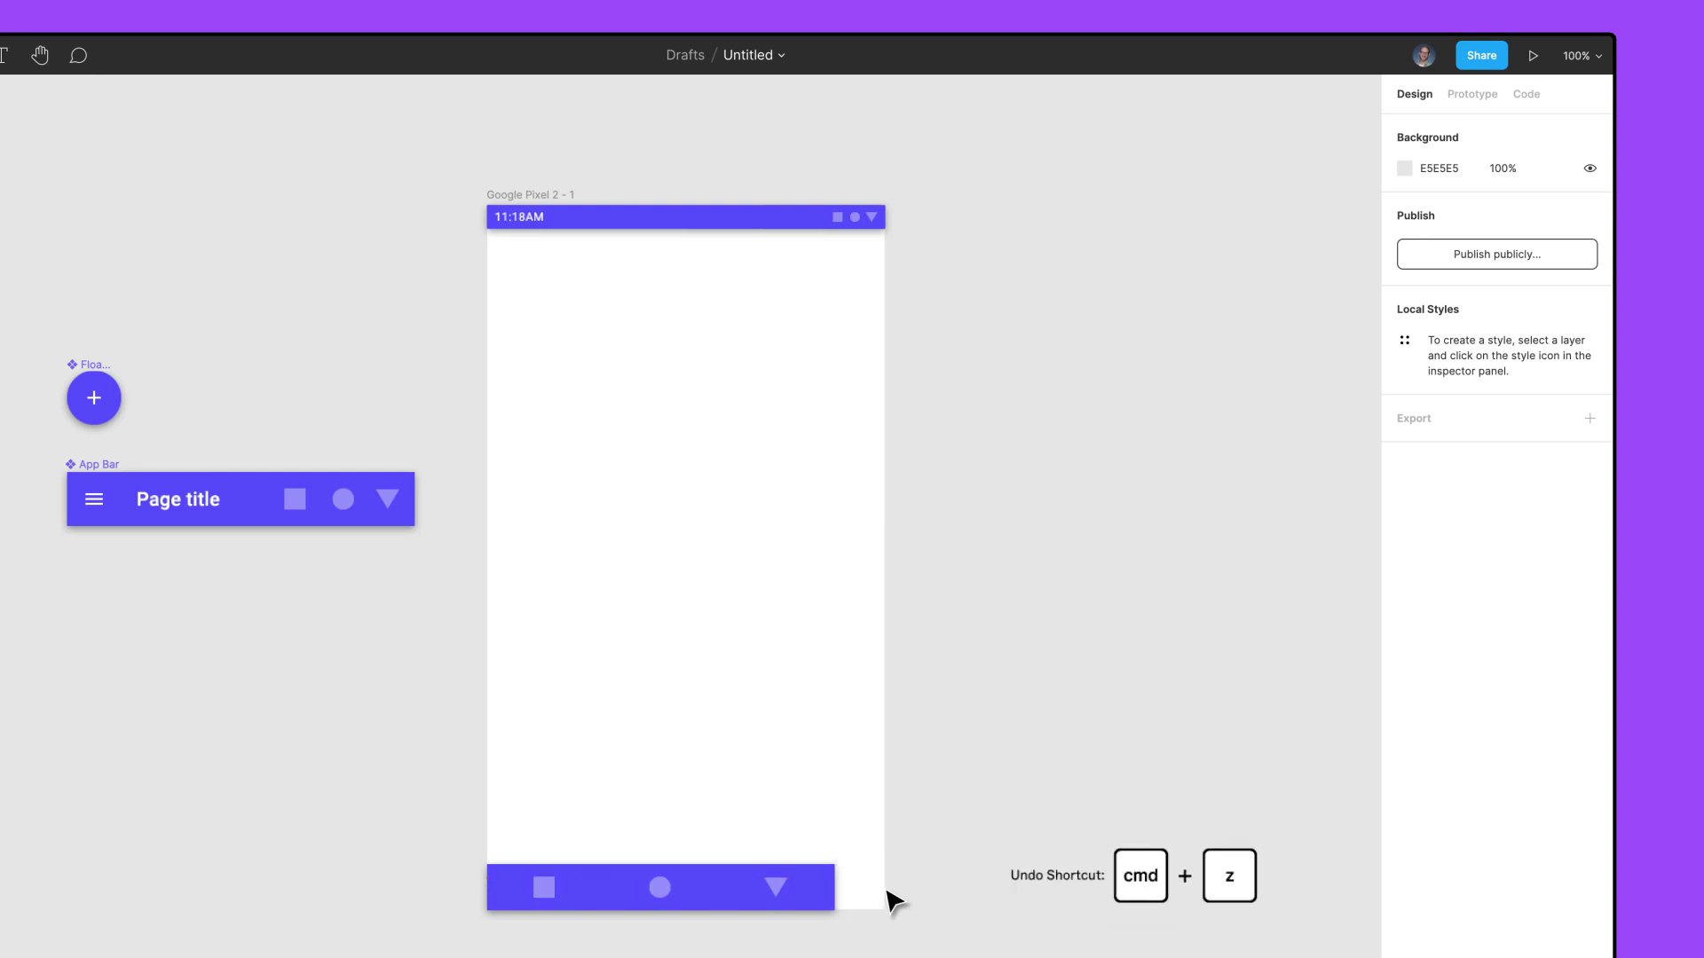
- Give the Tab Bar a 3-column layout grid with margin 16 and gutter 32
{"action": "left_click", "coordinate": [836, 896]}
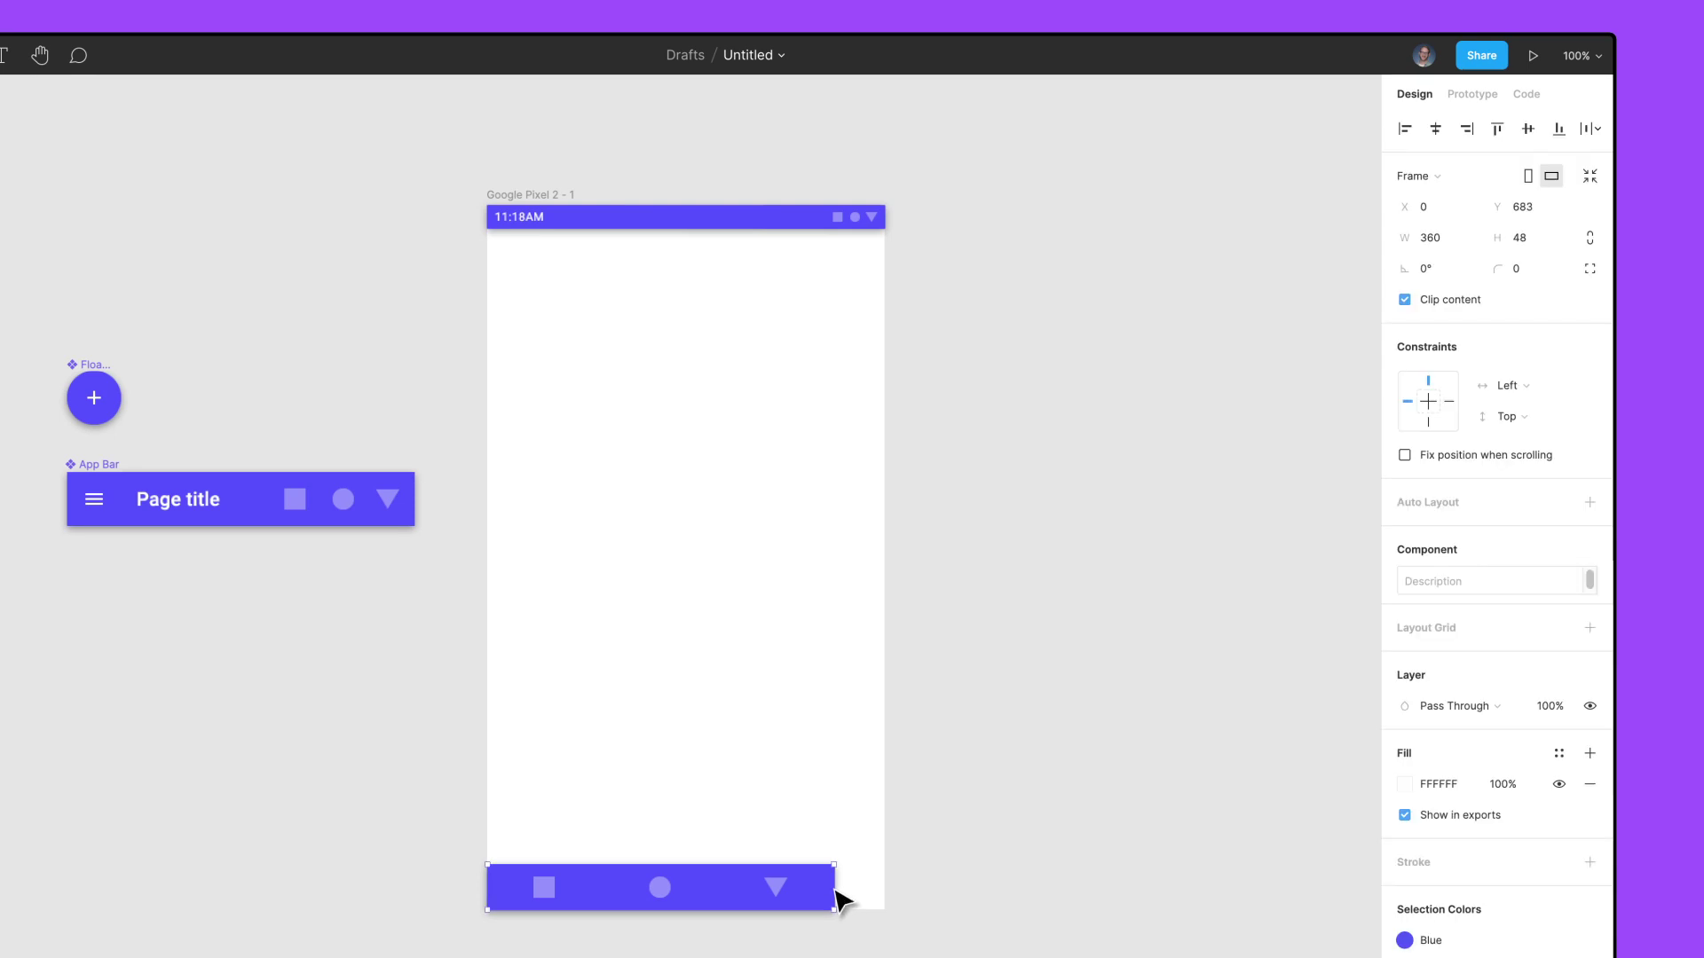
{"action": "left_click", "coordinate": [1589, 627]}
{"action": "left_click", "coordinate": [1405, 658]}
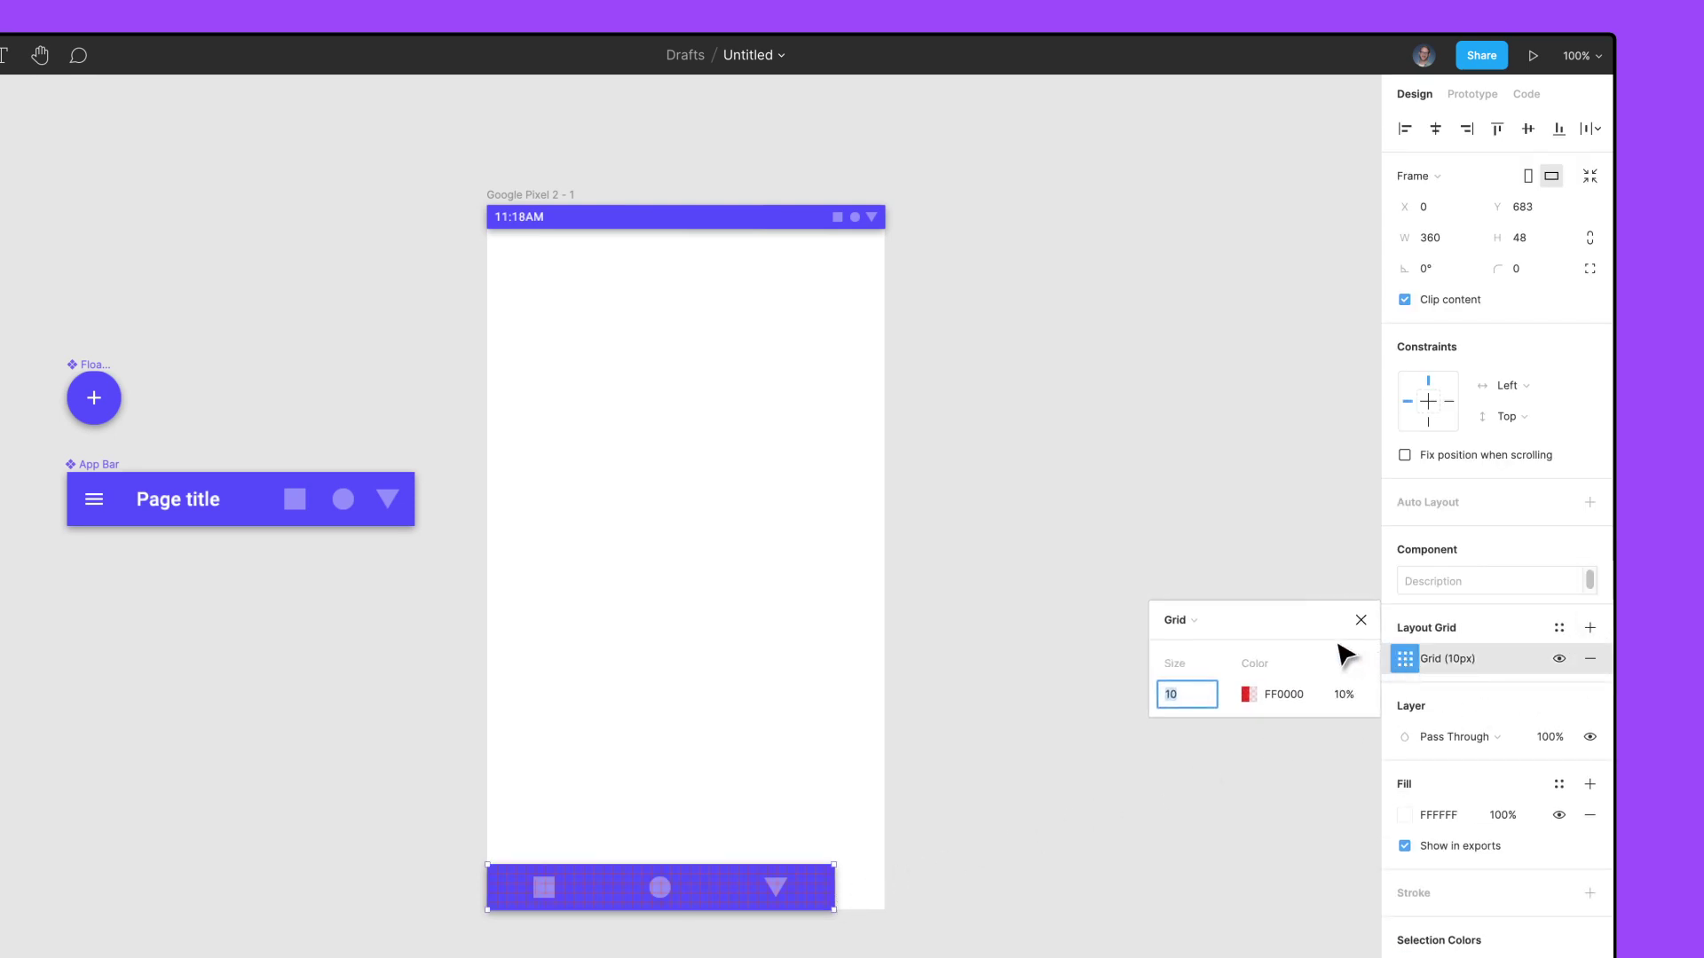
{"action": "left_click", "coordinate": [1173, 619]}
{"action": "left_click", "coordinate": [1249, 652]}
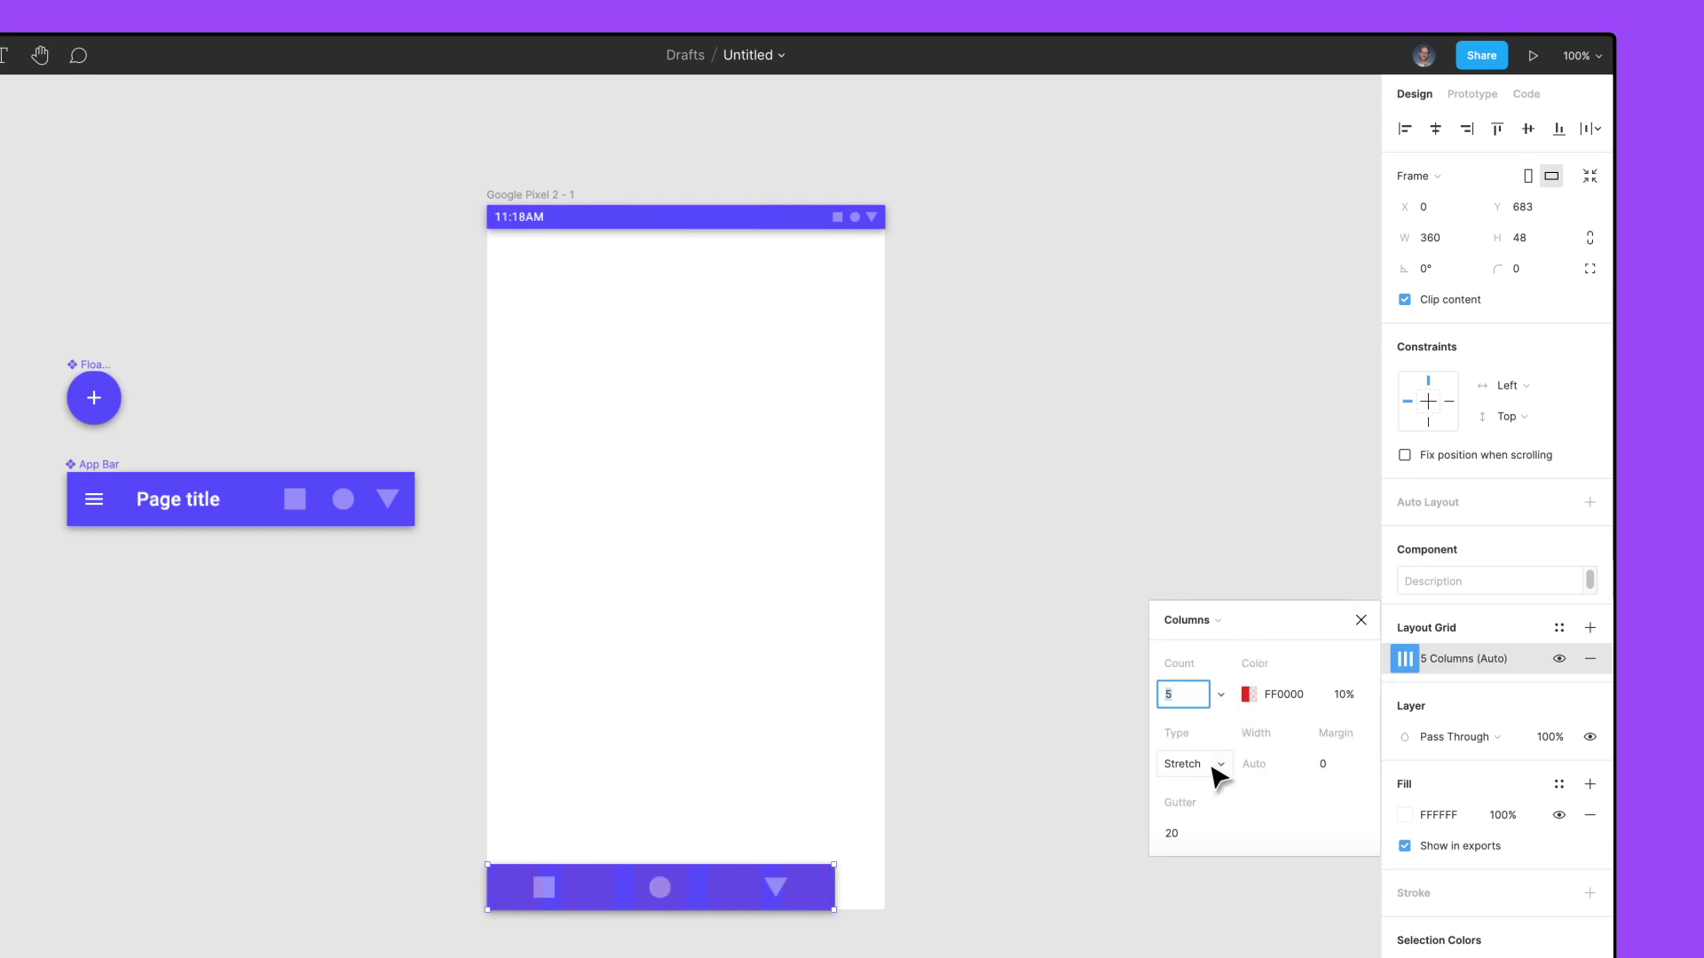
{"action": "type", "text": "3"}
{"action": "key", "text": "Return"}
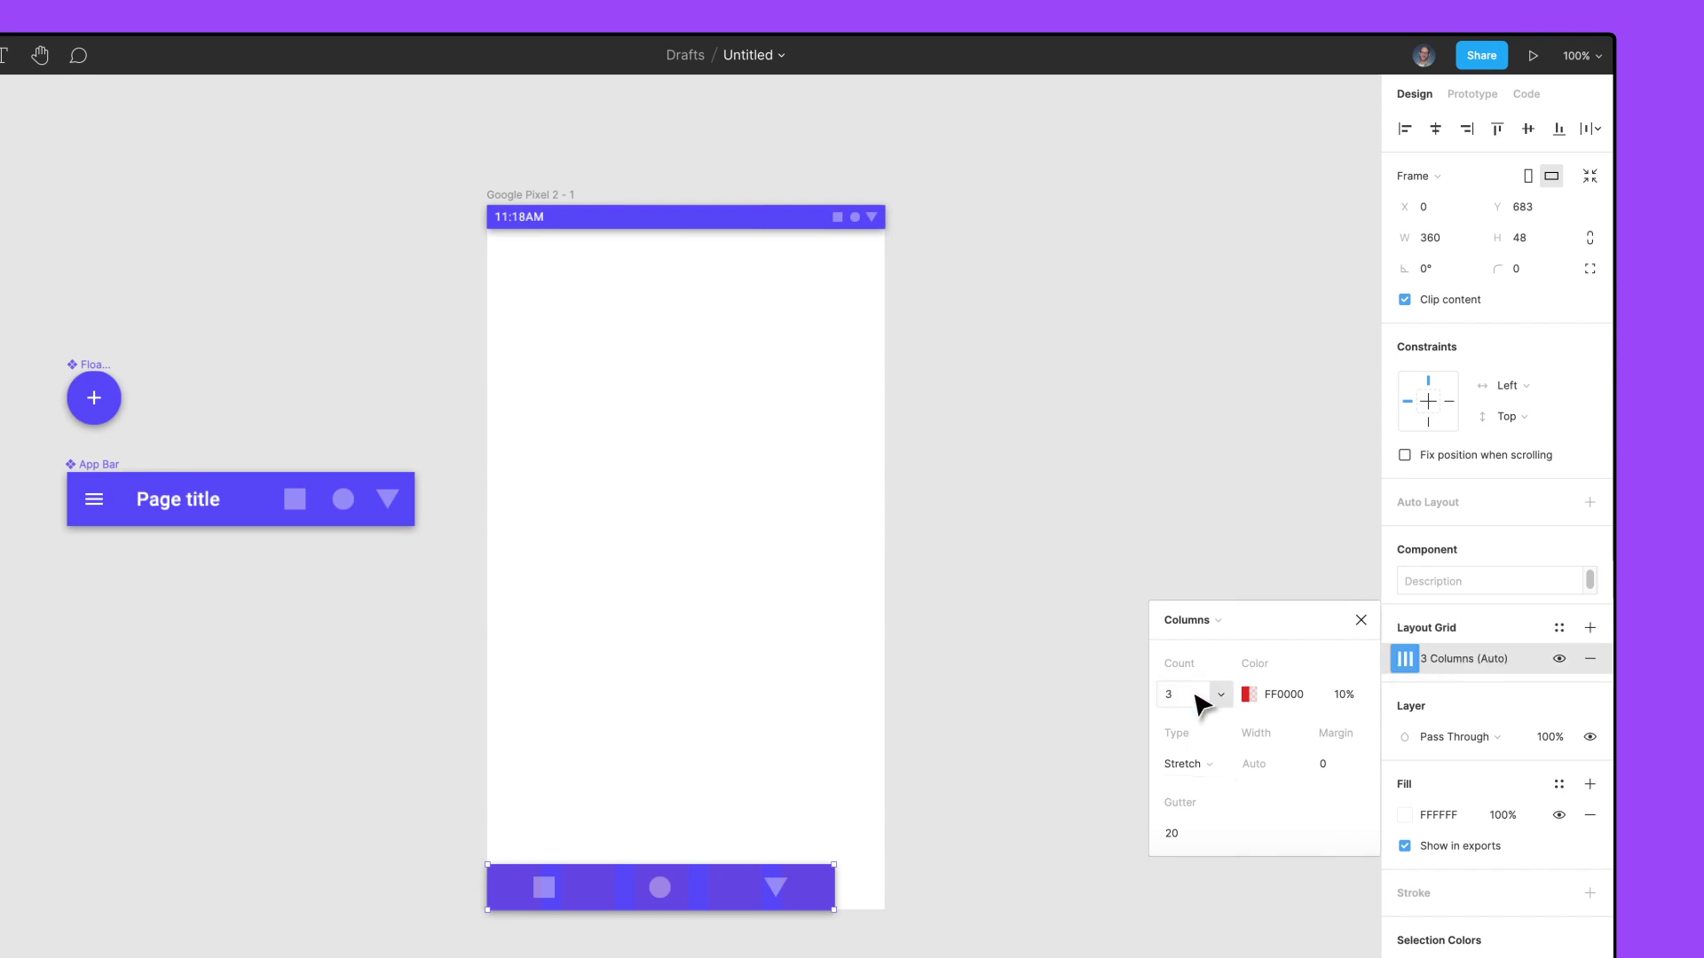
{"action": "left_click", "coordinate": [1331, 764]}
{"action": "type", "text": "16"}
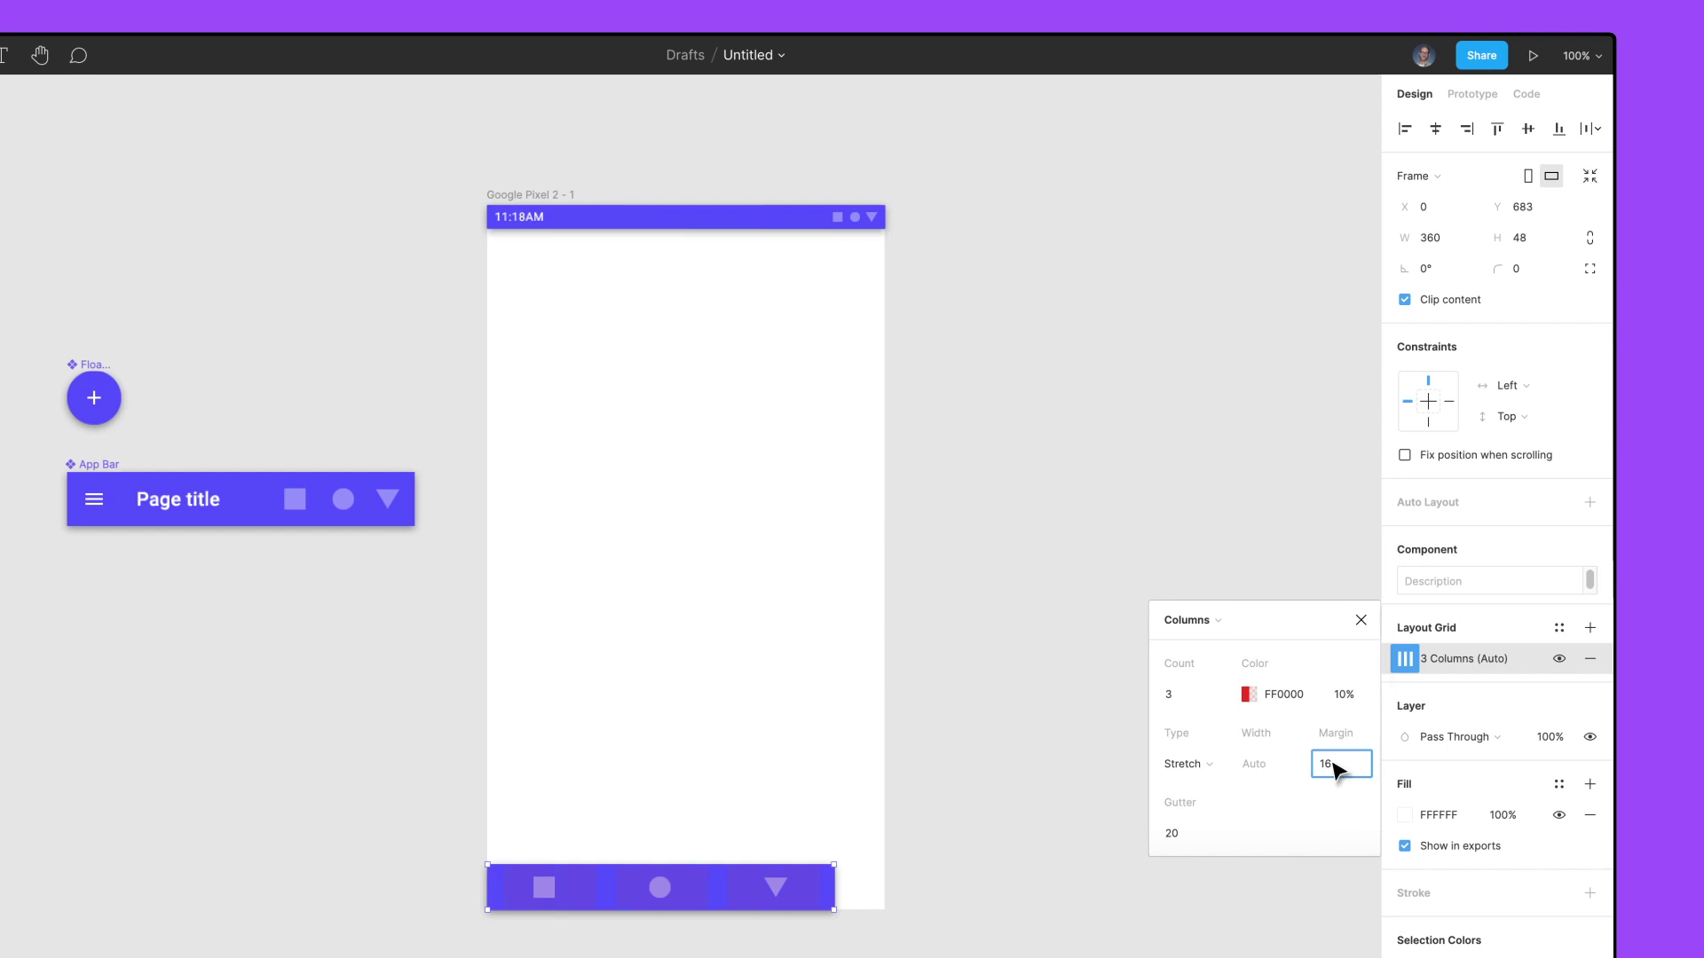
{"action": "left_click", "coordinate": [1187, 834]}
{"action": "type", "text": "32"}
{"action": "key", "text": "Escape"}
- Set the three tab icons' horizontal constraint to Center and stretch the Tab Bar to full width
{"action": "left_click", "coordinate": [779, 890]}
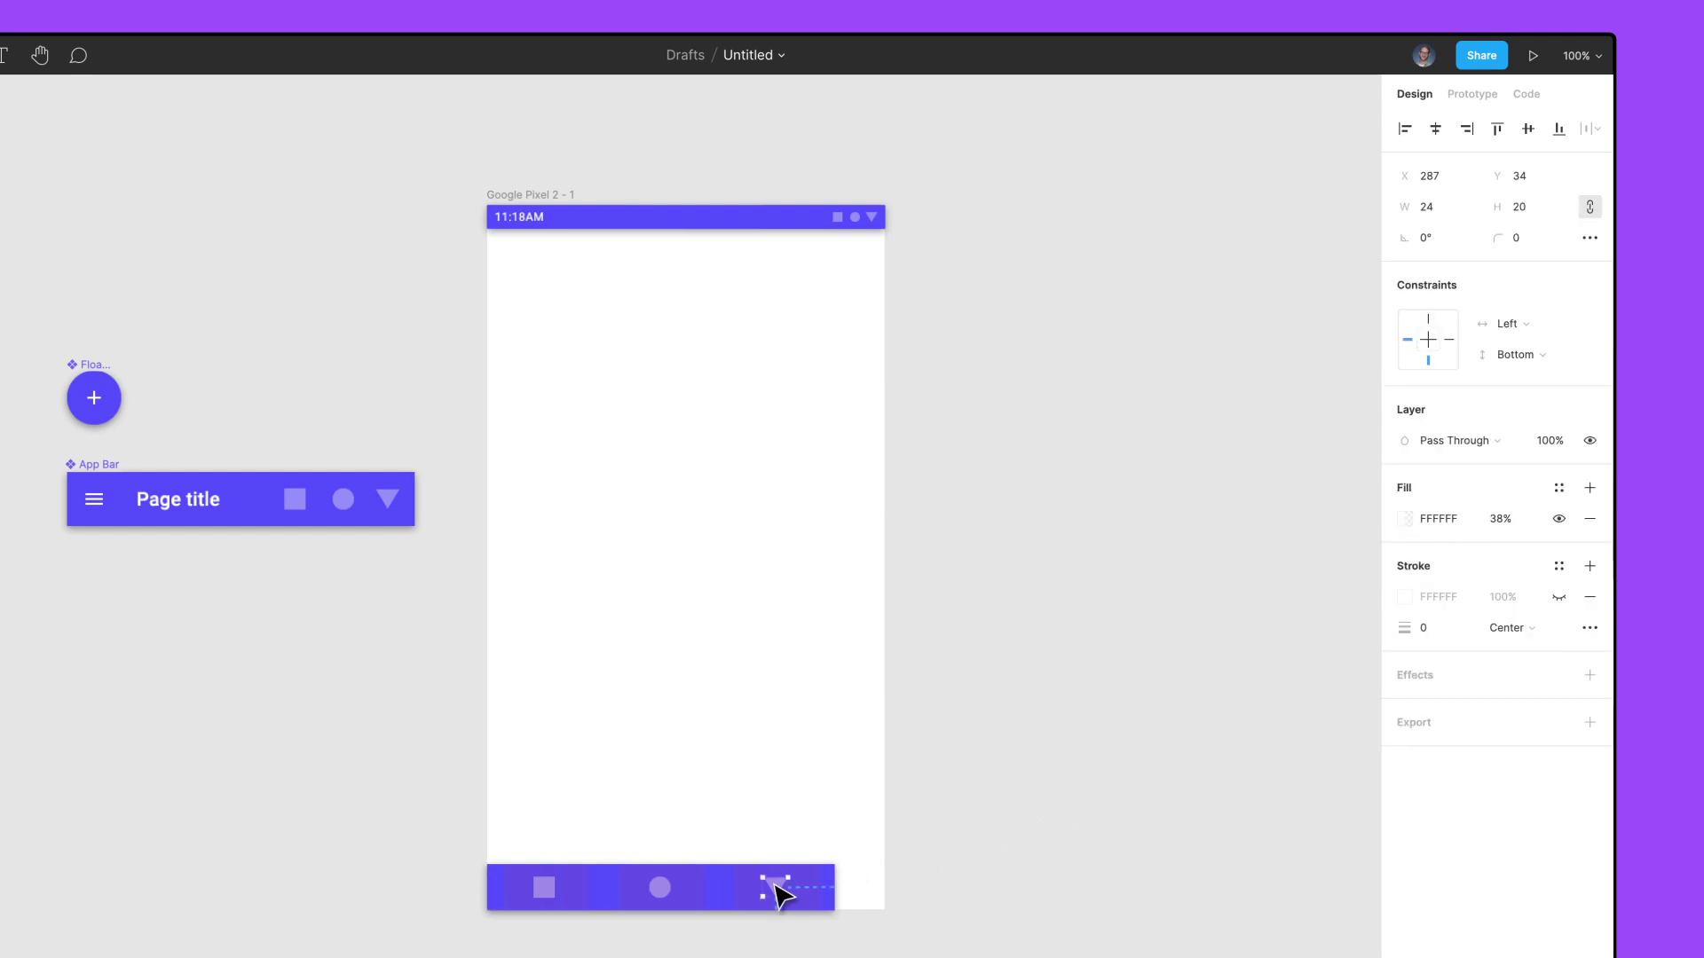
{"action": "left_click", "coordinate": [661, 890], "text": "shift"}
{"action": "left_click", "coordinate": [549, 892], "text": "shift"}
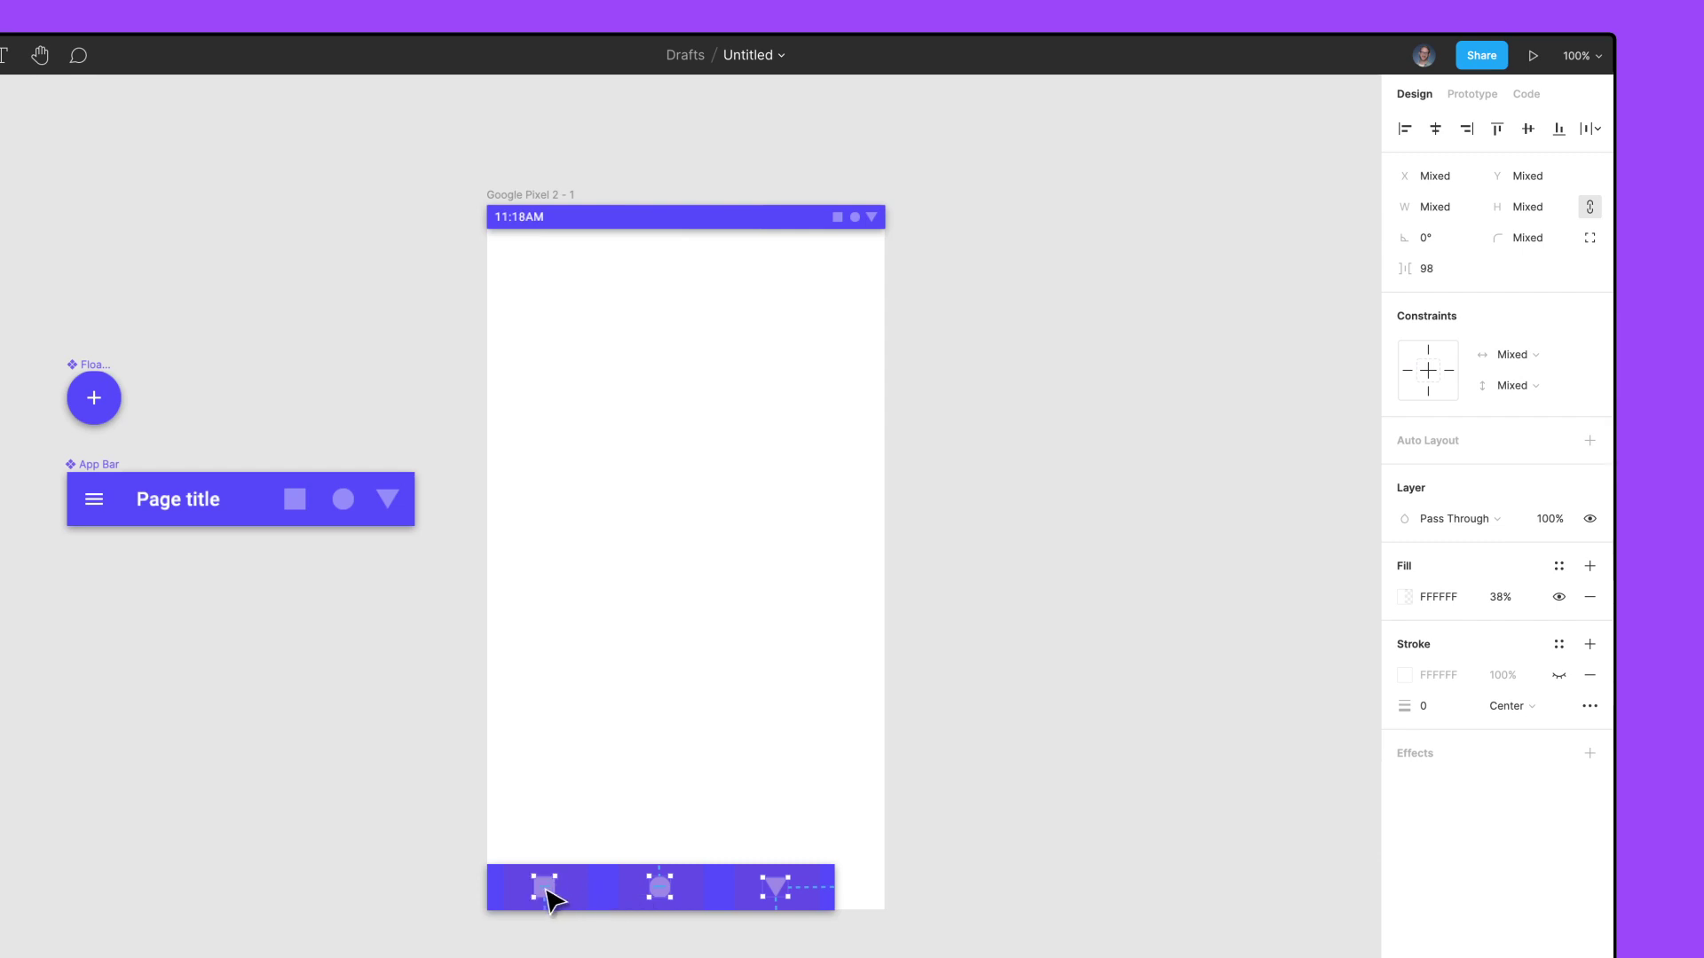
{"action": "left_click", "coordinate": [1437, 372]}
{"action": "left_click", "coordinate": [837, 892]}
{"action": "left_click_drag", "start_coordinate": [836, 898], "coordinate": [887, 898]}
{"action": "left_click", "coordinate": [890, 901]}
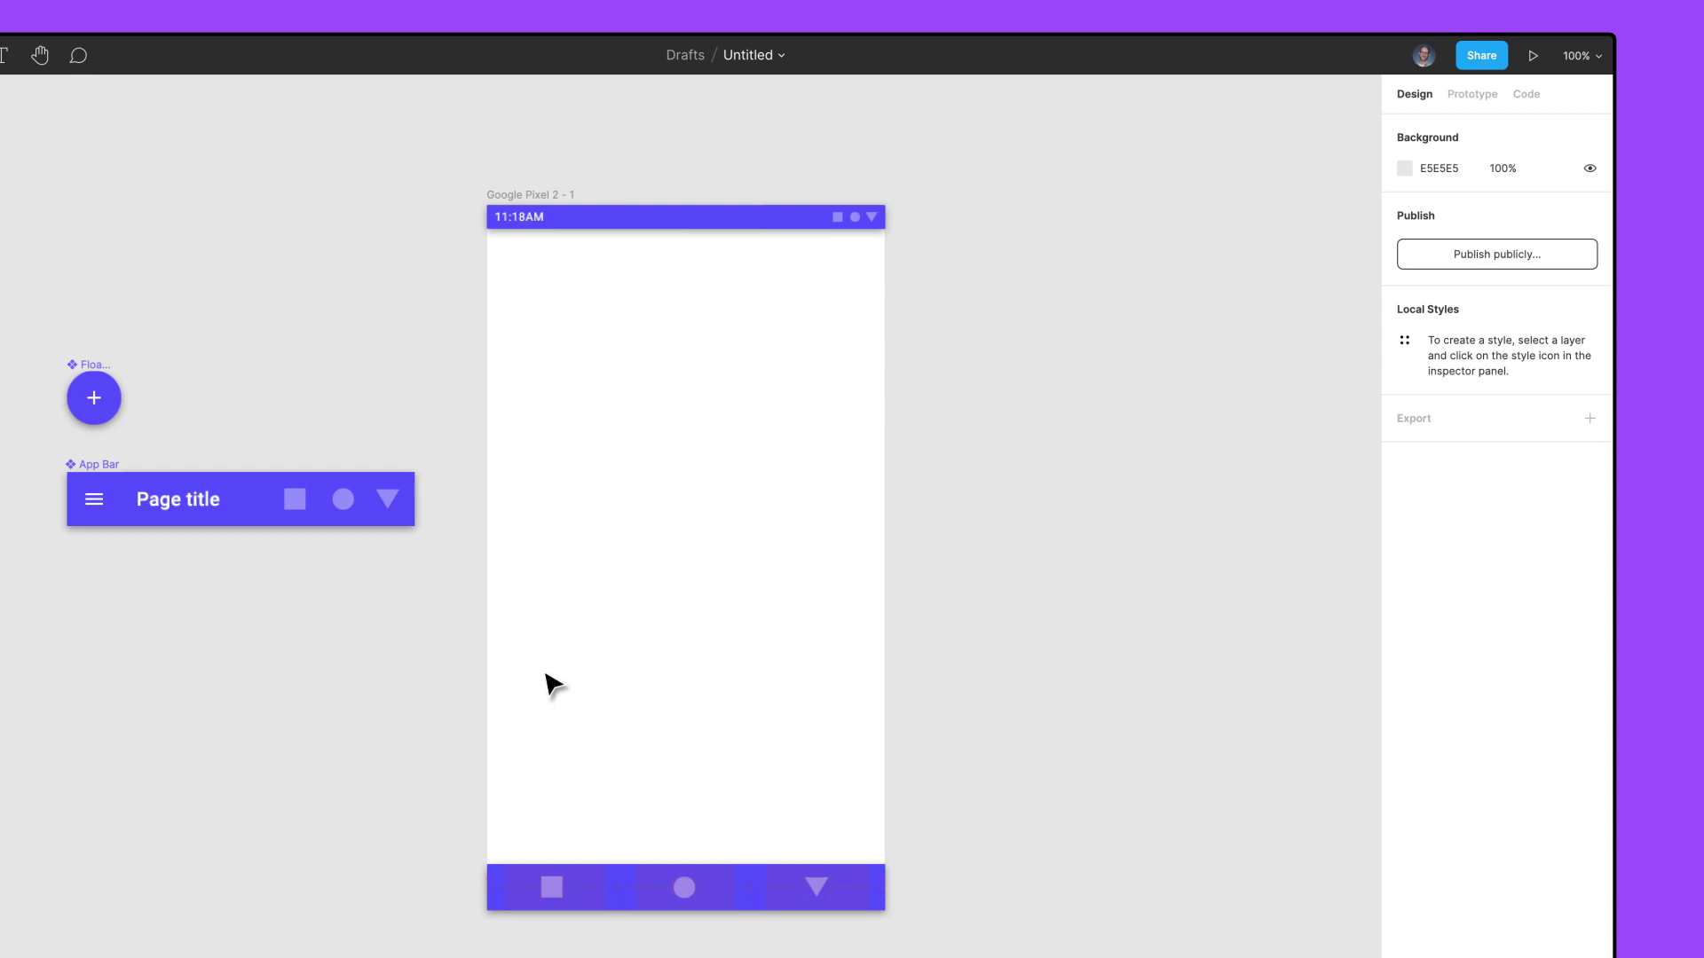
- Place the floating action button at the phone's bottom-right and test-resize the frame
{"action": "left_click_drag", "start_coordinate": [118, 408], "coordinate": [856, 816]}
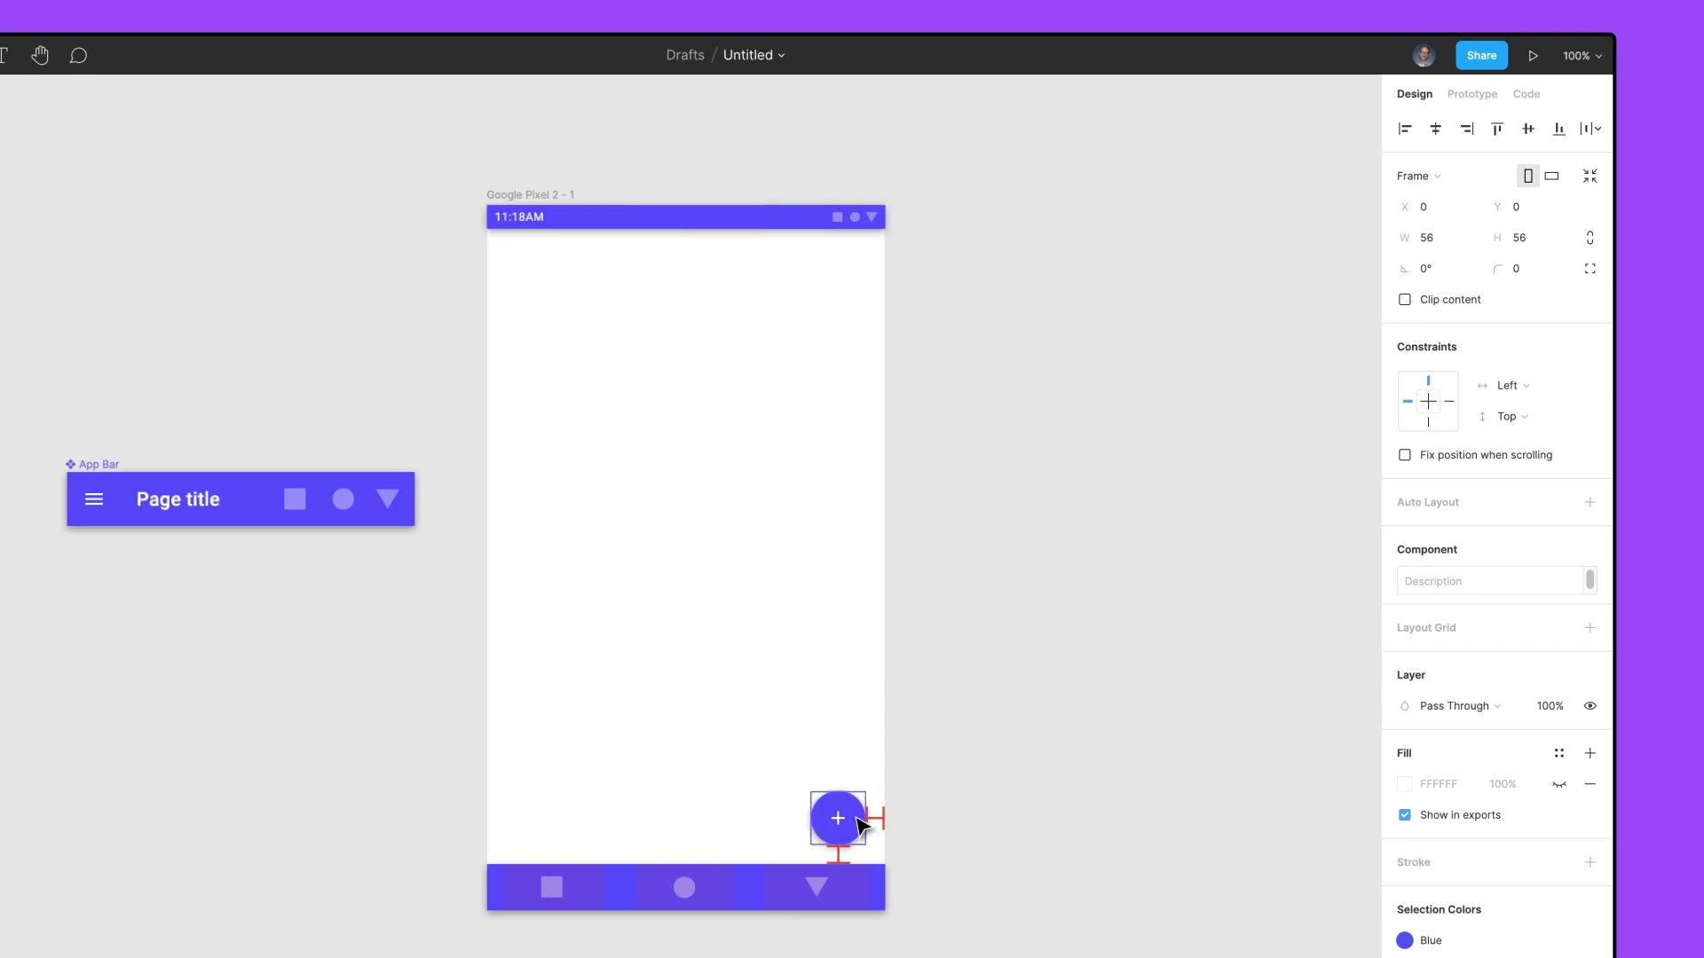
{"action": "key", "text": "Escape"}
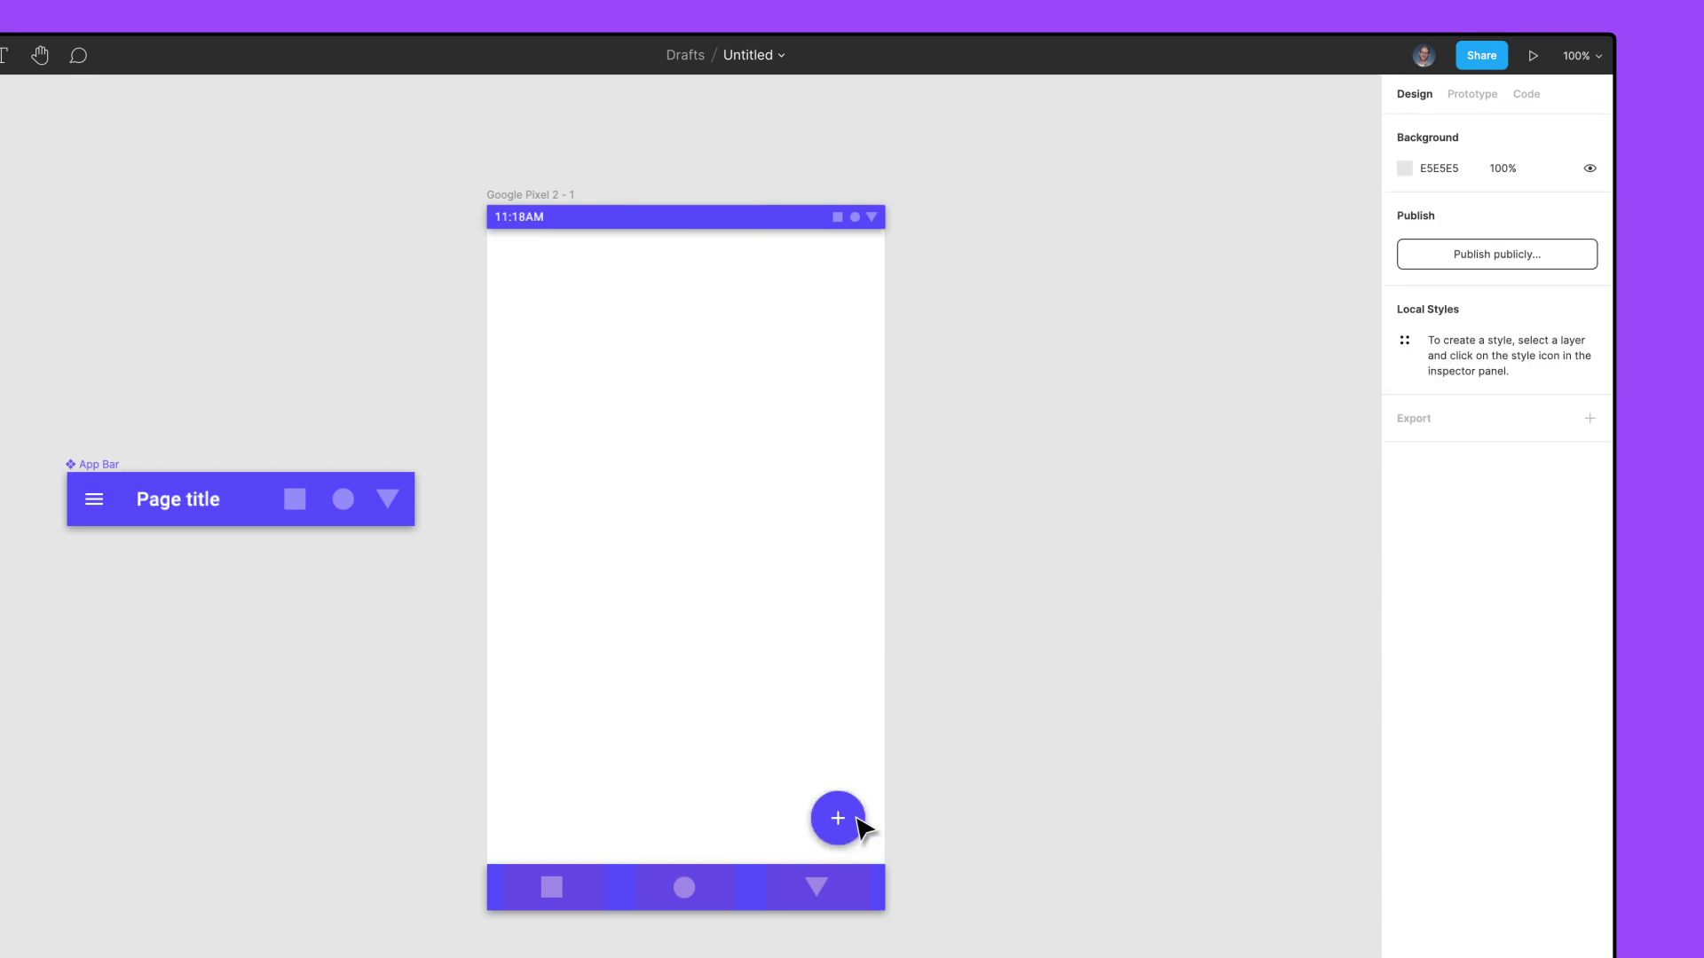
{"action": "mouse_move", "coordinate": [885, 722]}
{"action": "left_mouse_down"}
{"action": "mouse_move", "coordinate": [964, 713]}
{"action": "mouse_move", "coordinate": [886, 714]}
{"action": "left_mouse_up"}
{"action": "left_click", "coordinate": [888, 715]}
- Constrain the system bar to Left & Right horizontally and Top vertically
{"action": "left_click", "coordinate": [710, 222]}
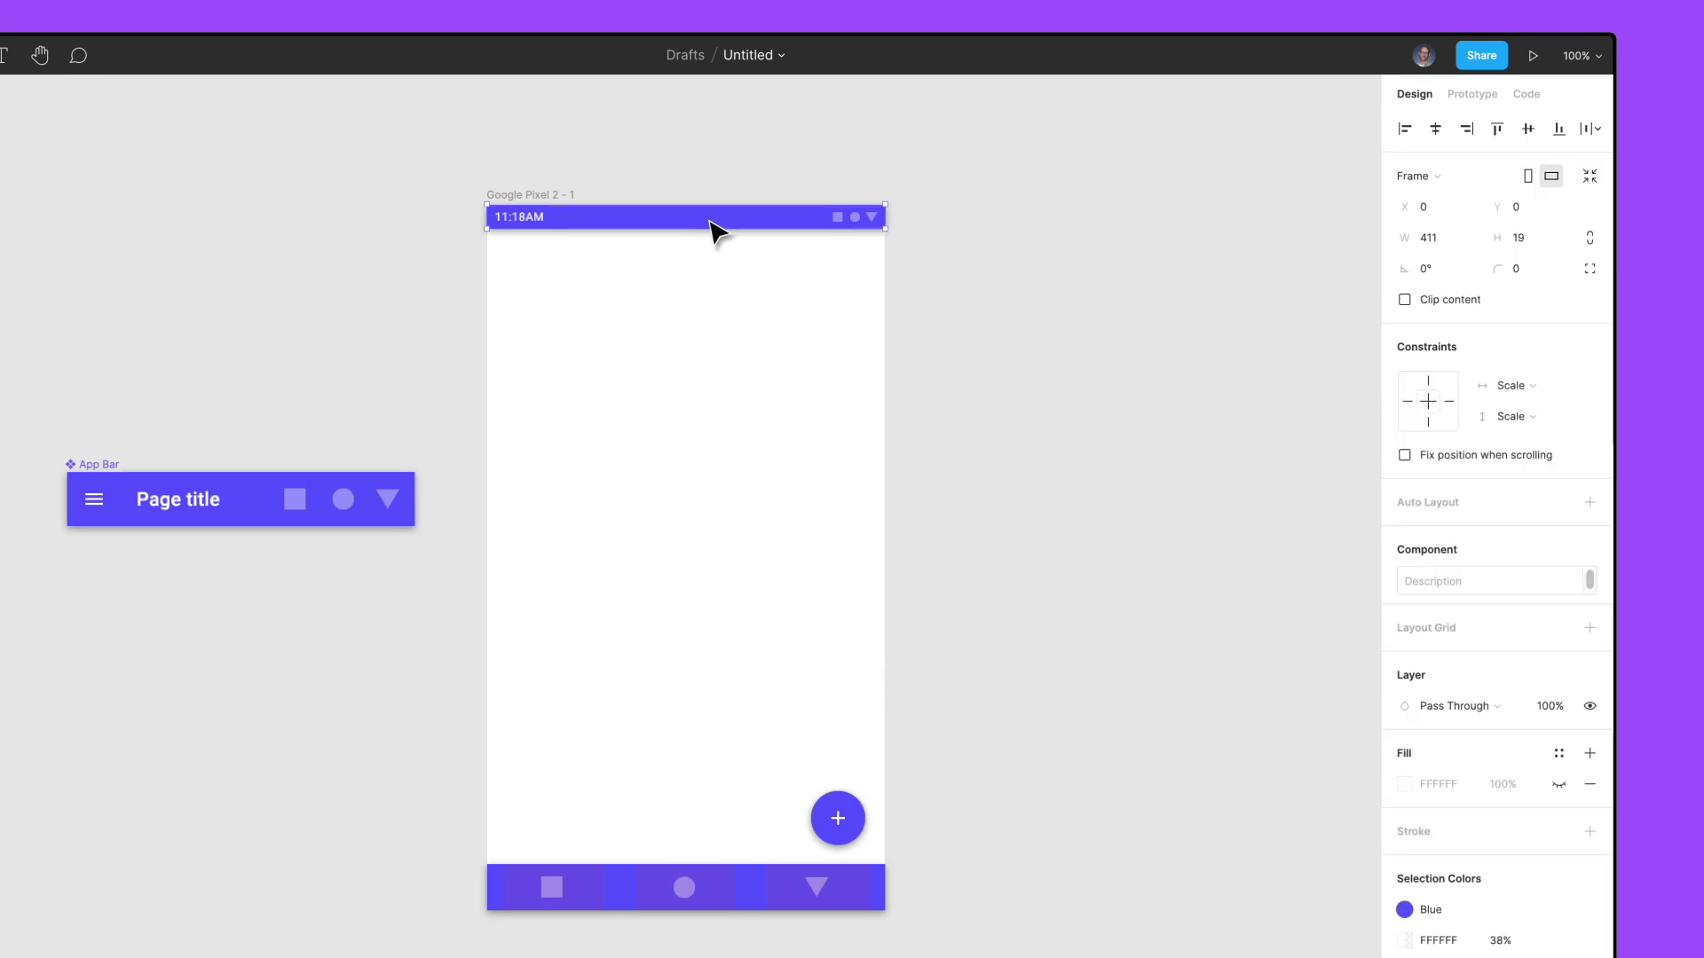
{"action": "left_click", "coordinate": [1581, 391]}
{"action": "left_click", "coordinate": [1584, 350]}
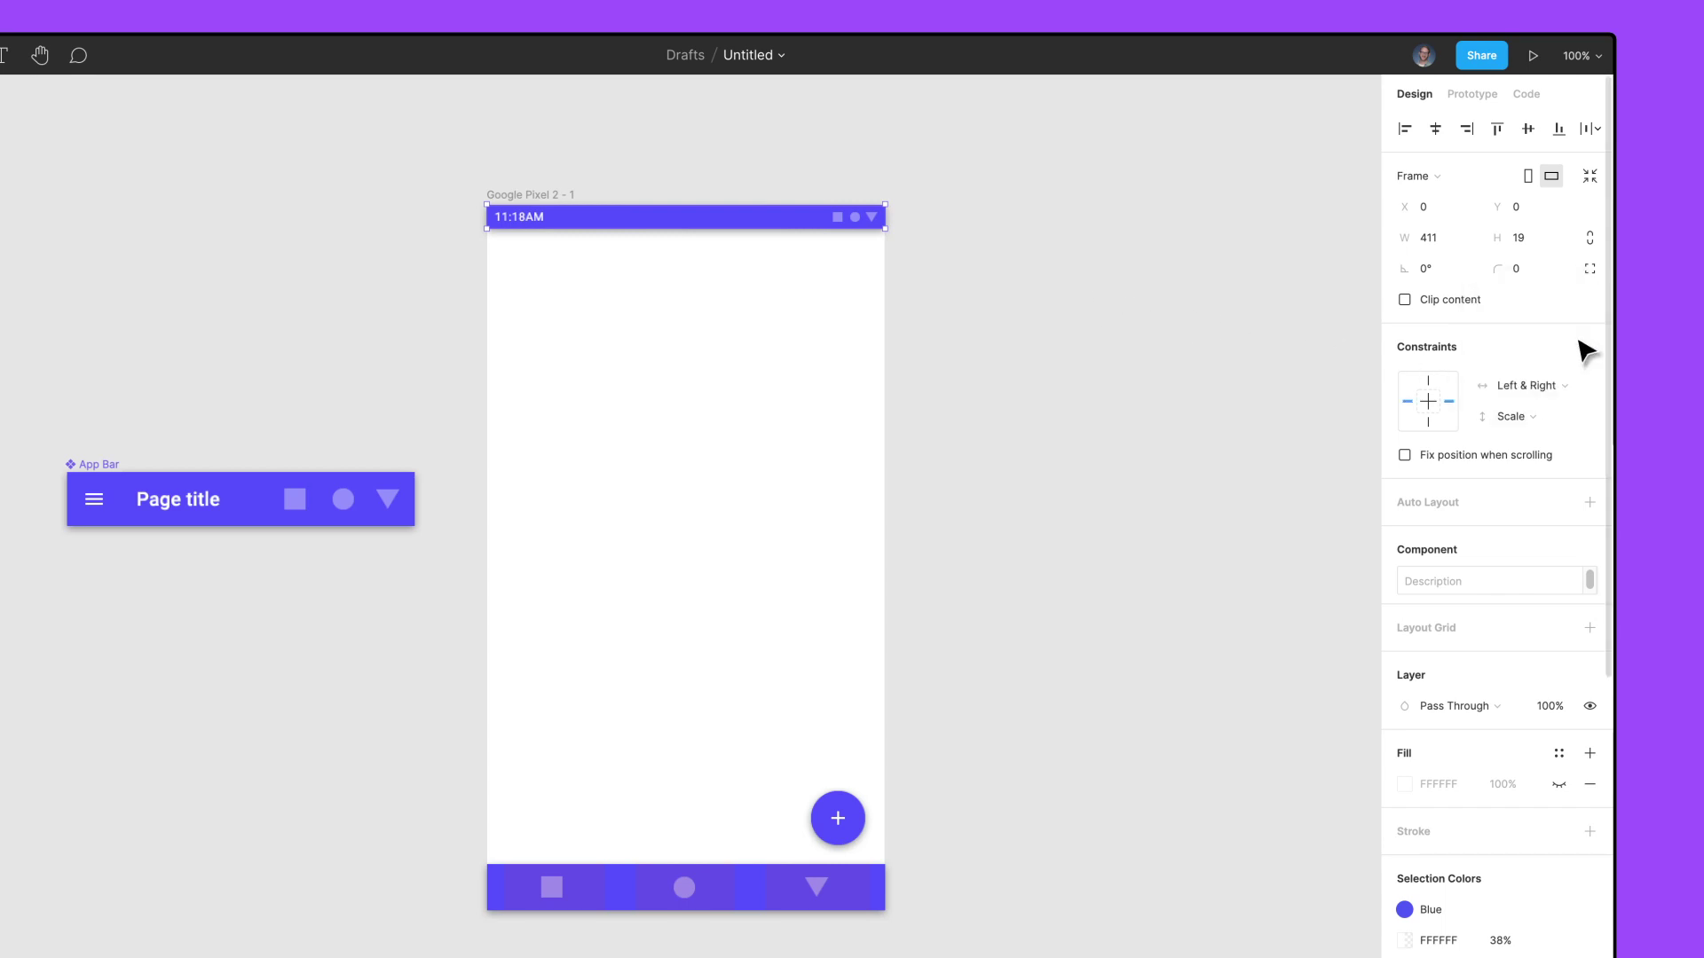
{"action": "left_click", "coordinate": [1580, 415]}
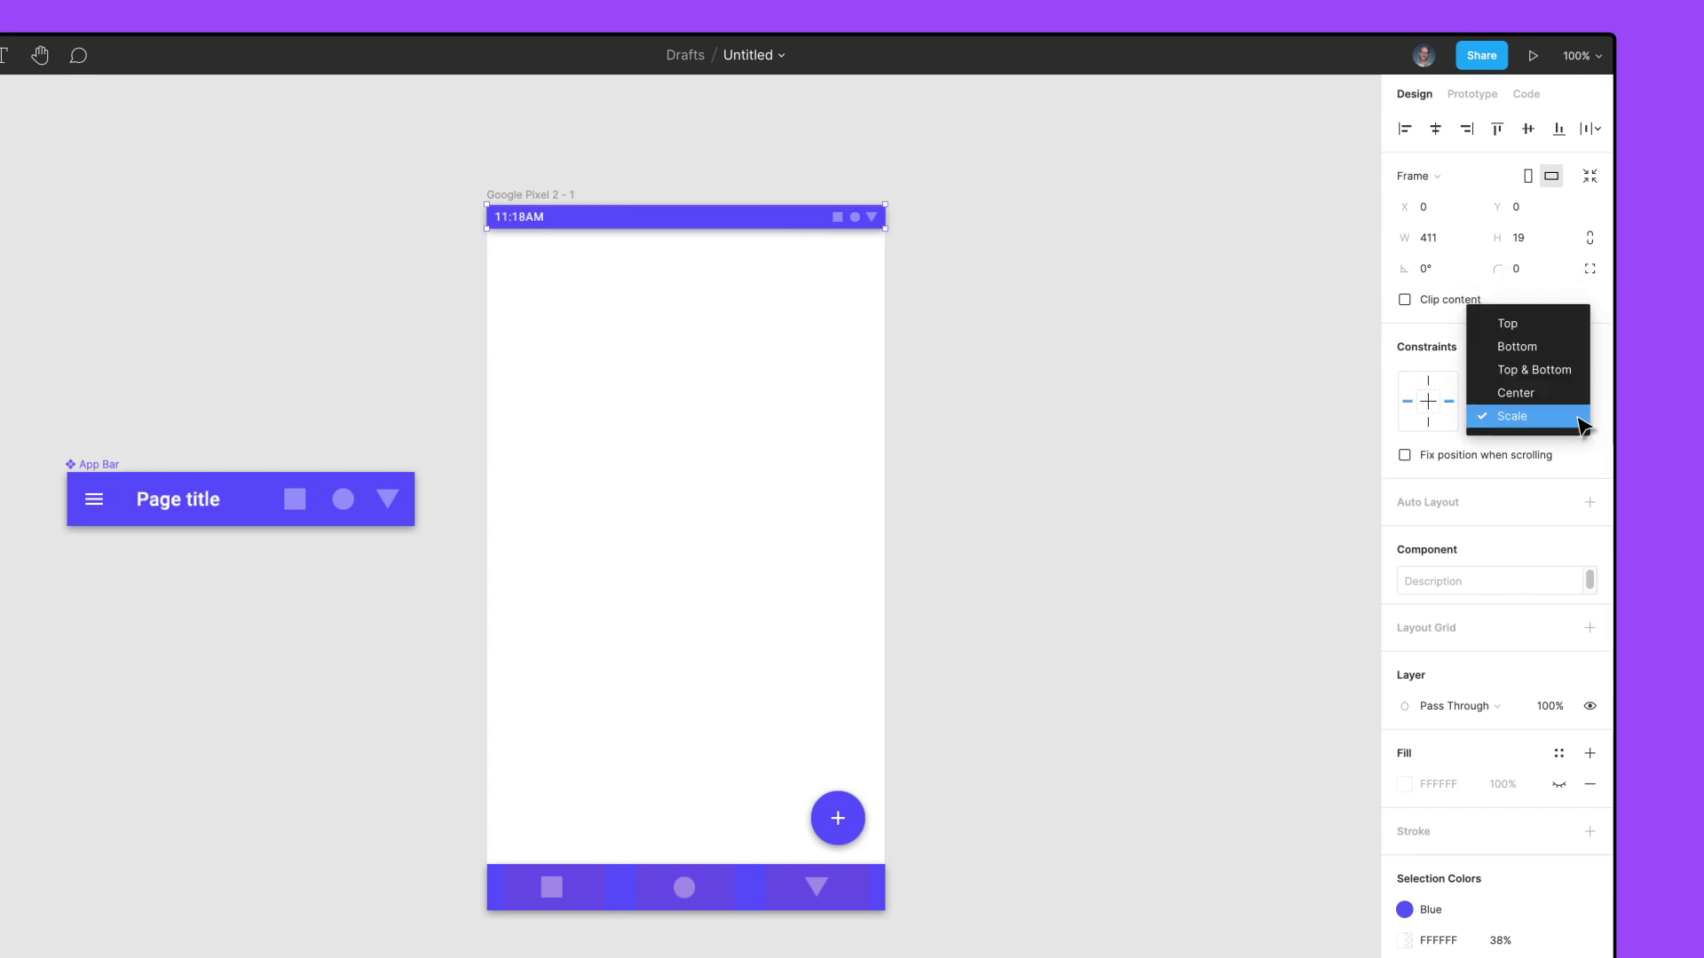
{"action": "left_click", "coordinate": [1581, 325]}
- Constrain the tab bar to Scale horizontally and Bottom vertically
{"action": "left_click", "coordinate": [878, 898]}
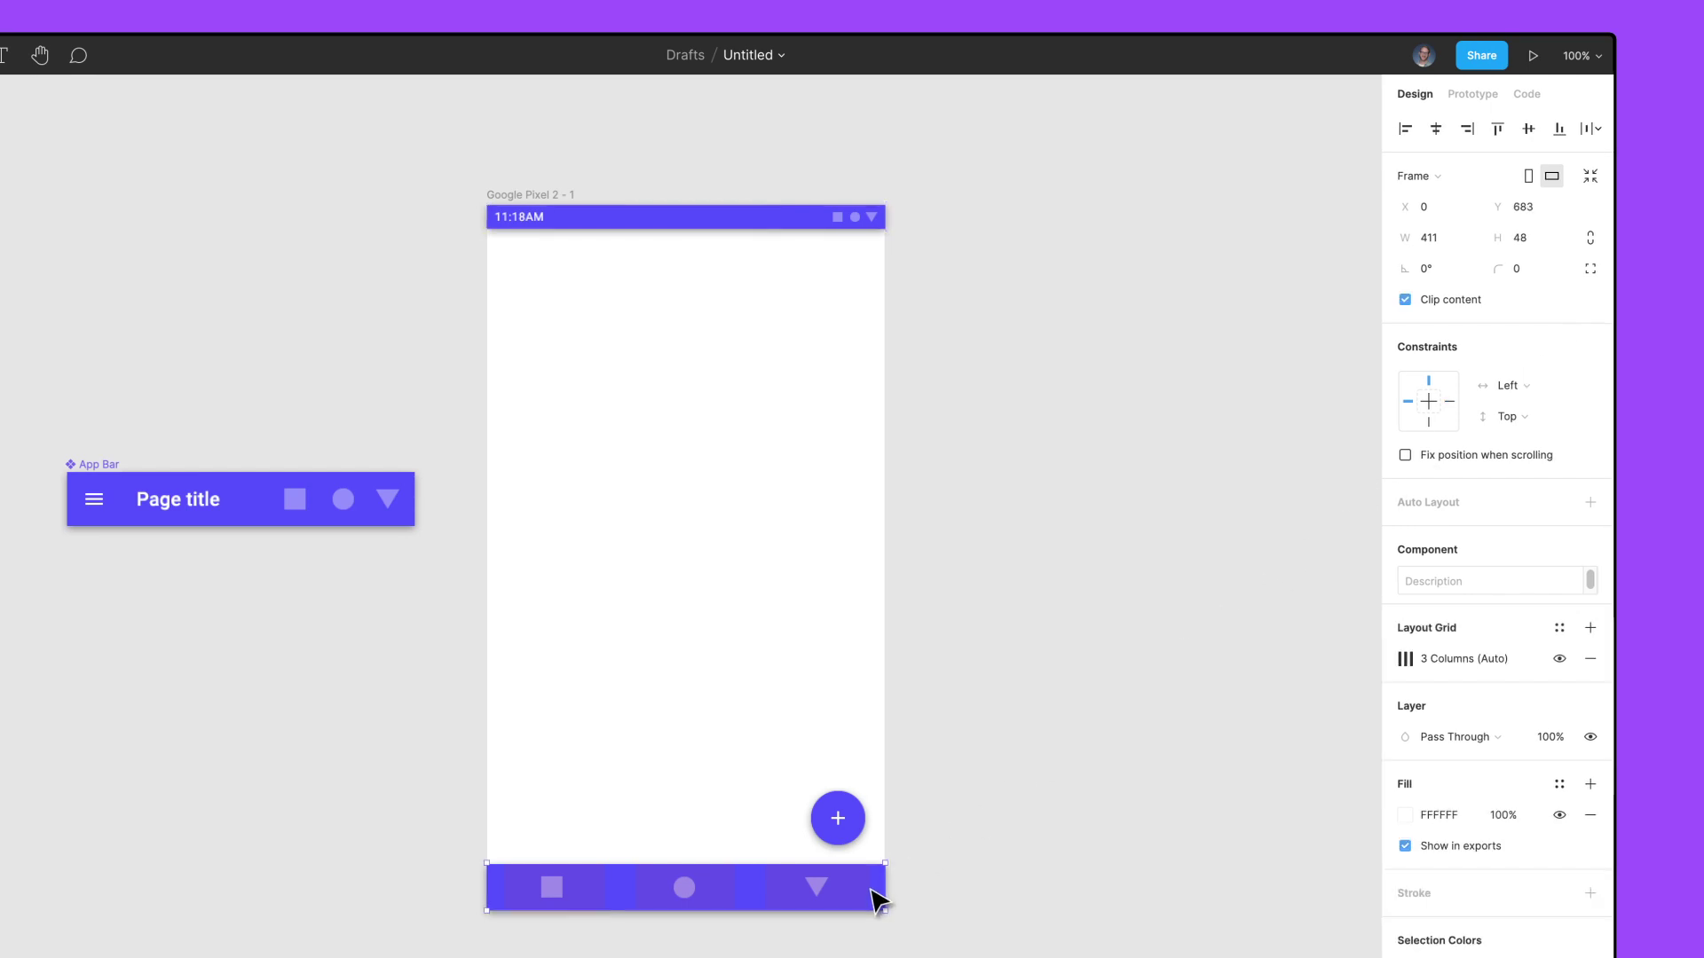
{"action": "left_click", "coordinate": [1578, 392]}
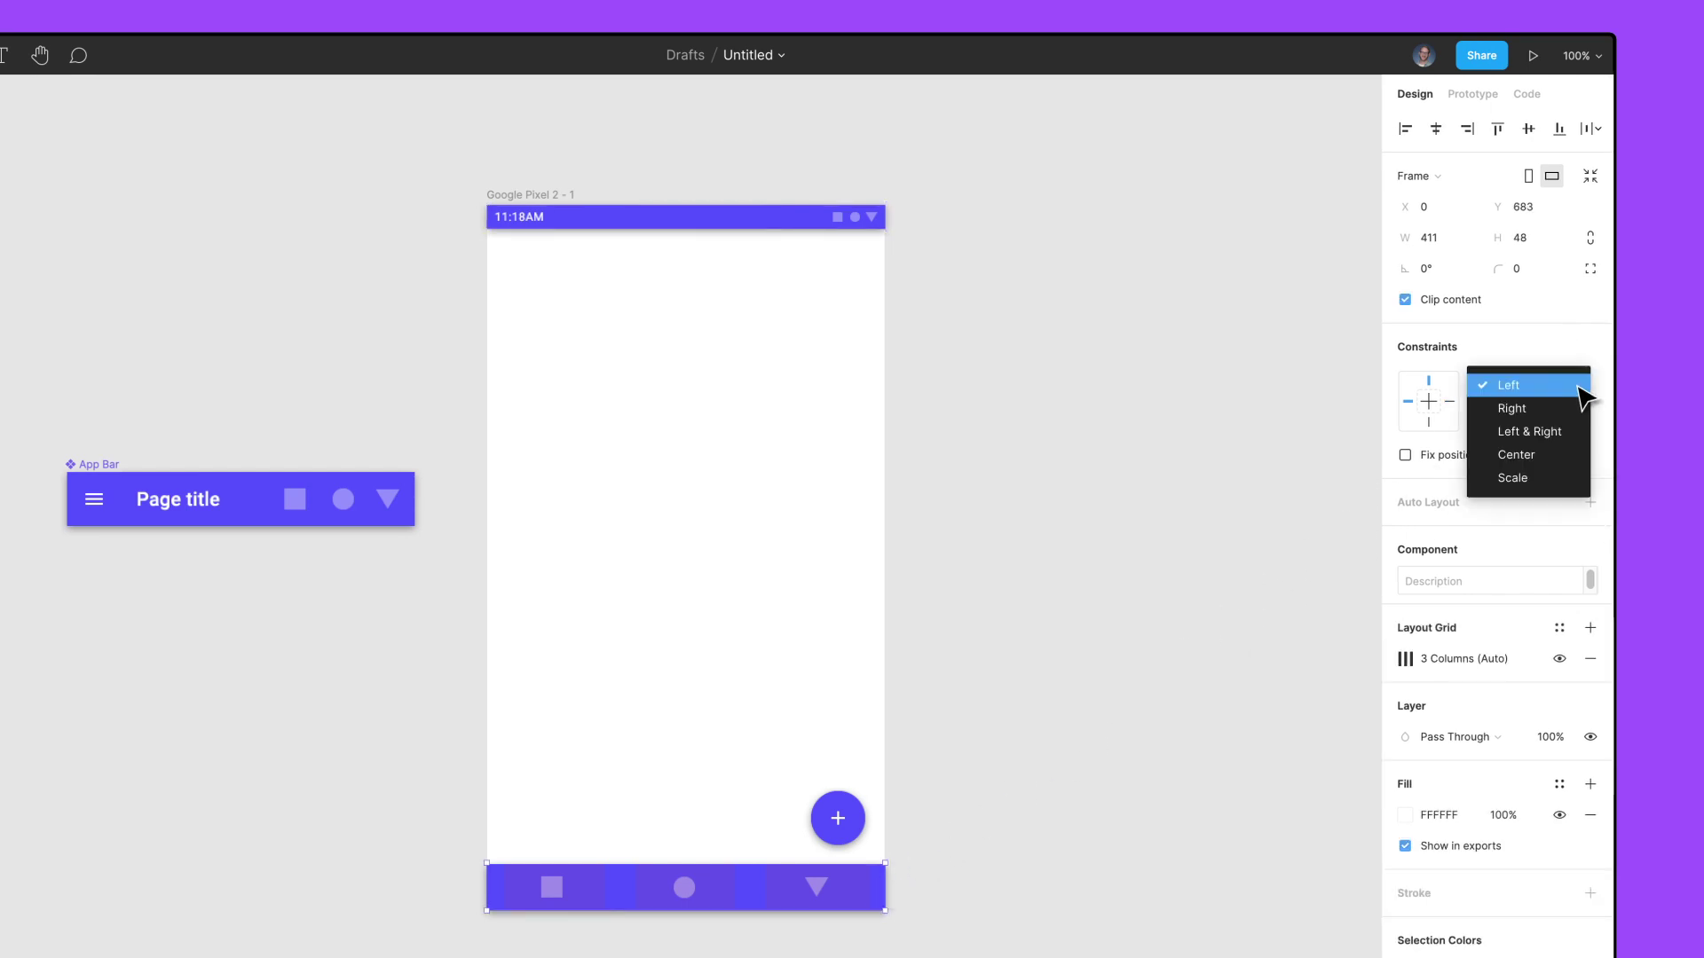
{"action": "left_click", "coordinate": [1579, 478]}
{"action": "left_click", "coordinate": [1581, 428]}
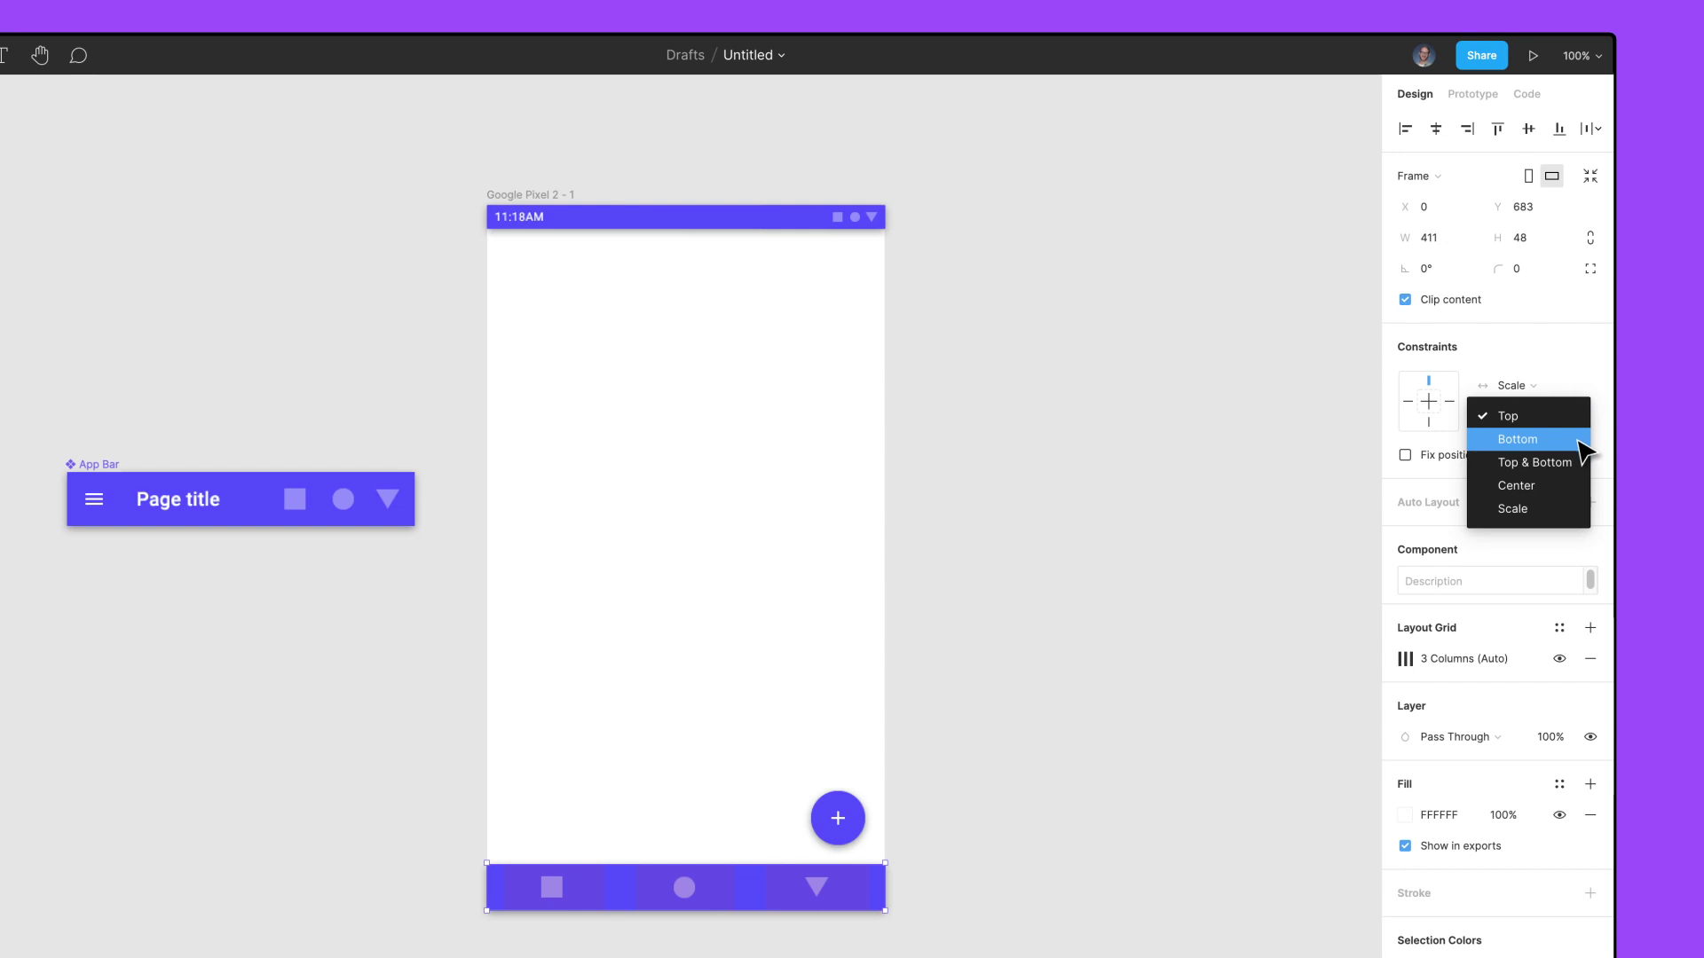
{"action": "left_click", "coordinate": [1580, 442]}
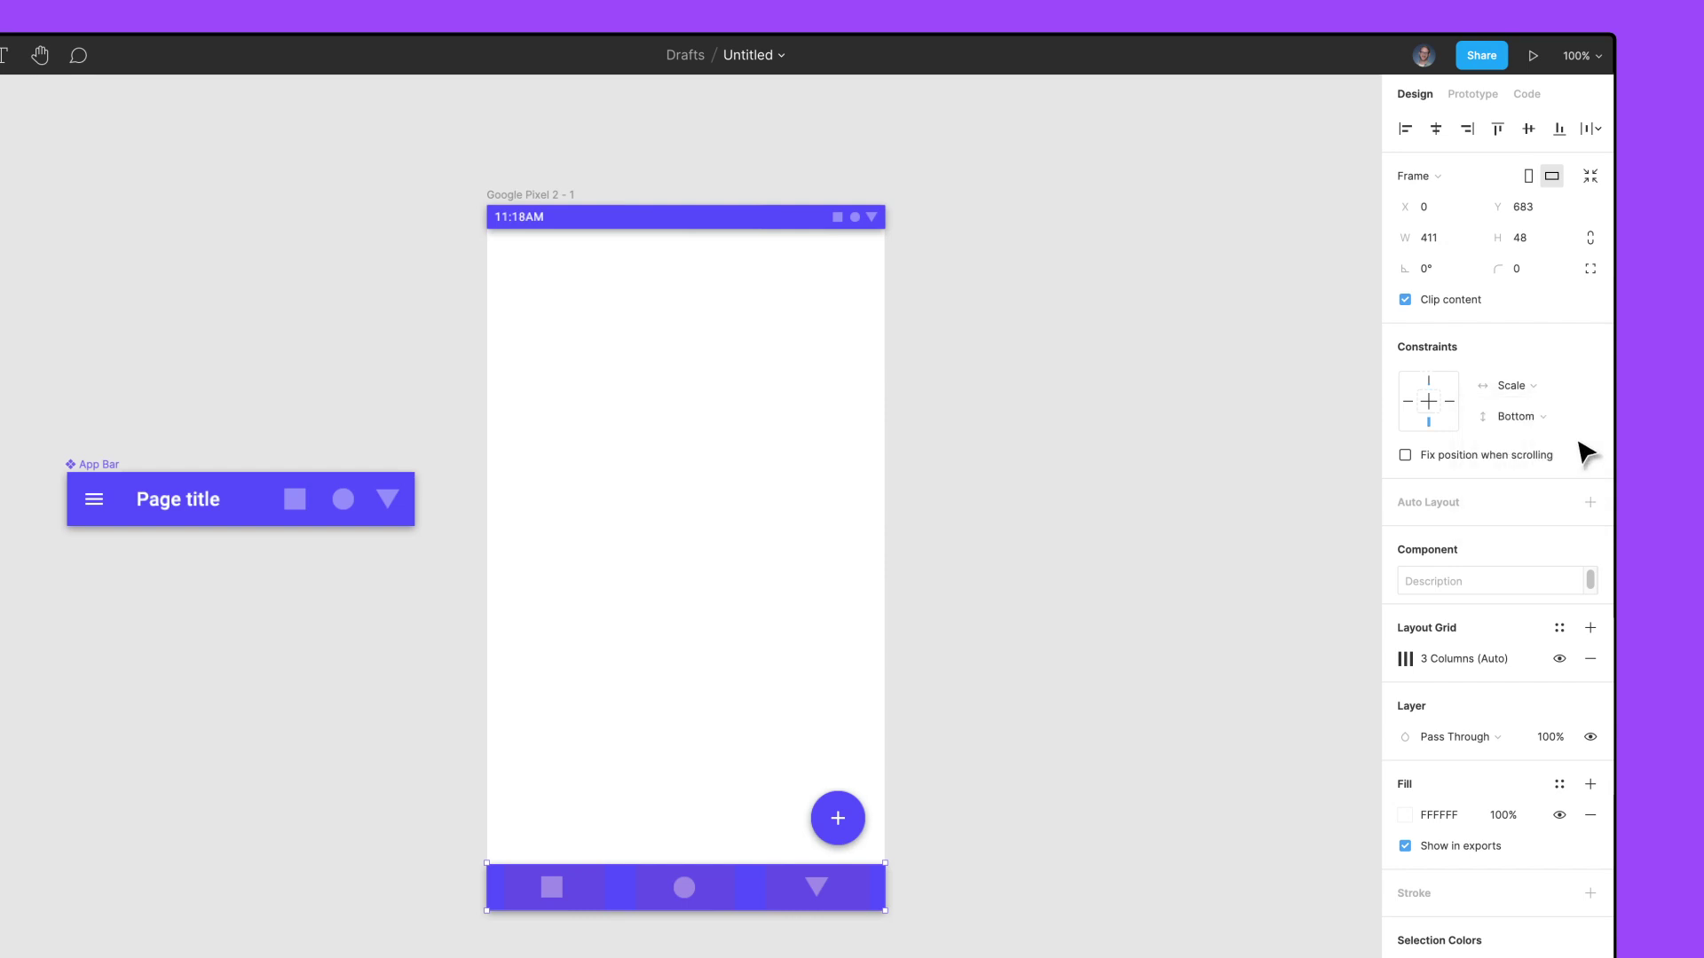
- Pin the floating action button Right and Bottom, then test-resize the phone frame
{"action": "left_click", "coordinate": [857, 822]}
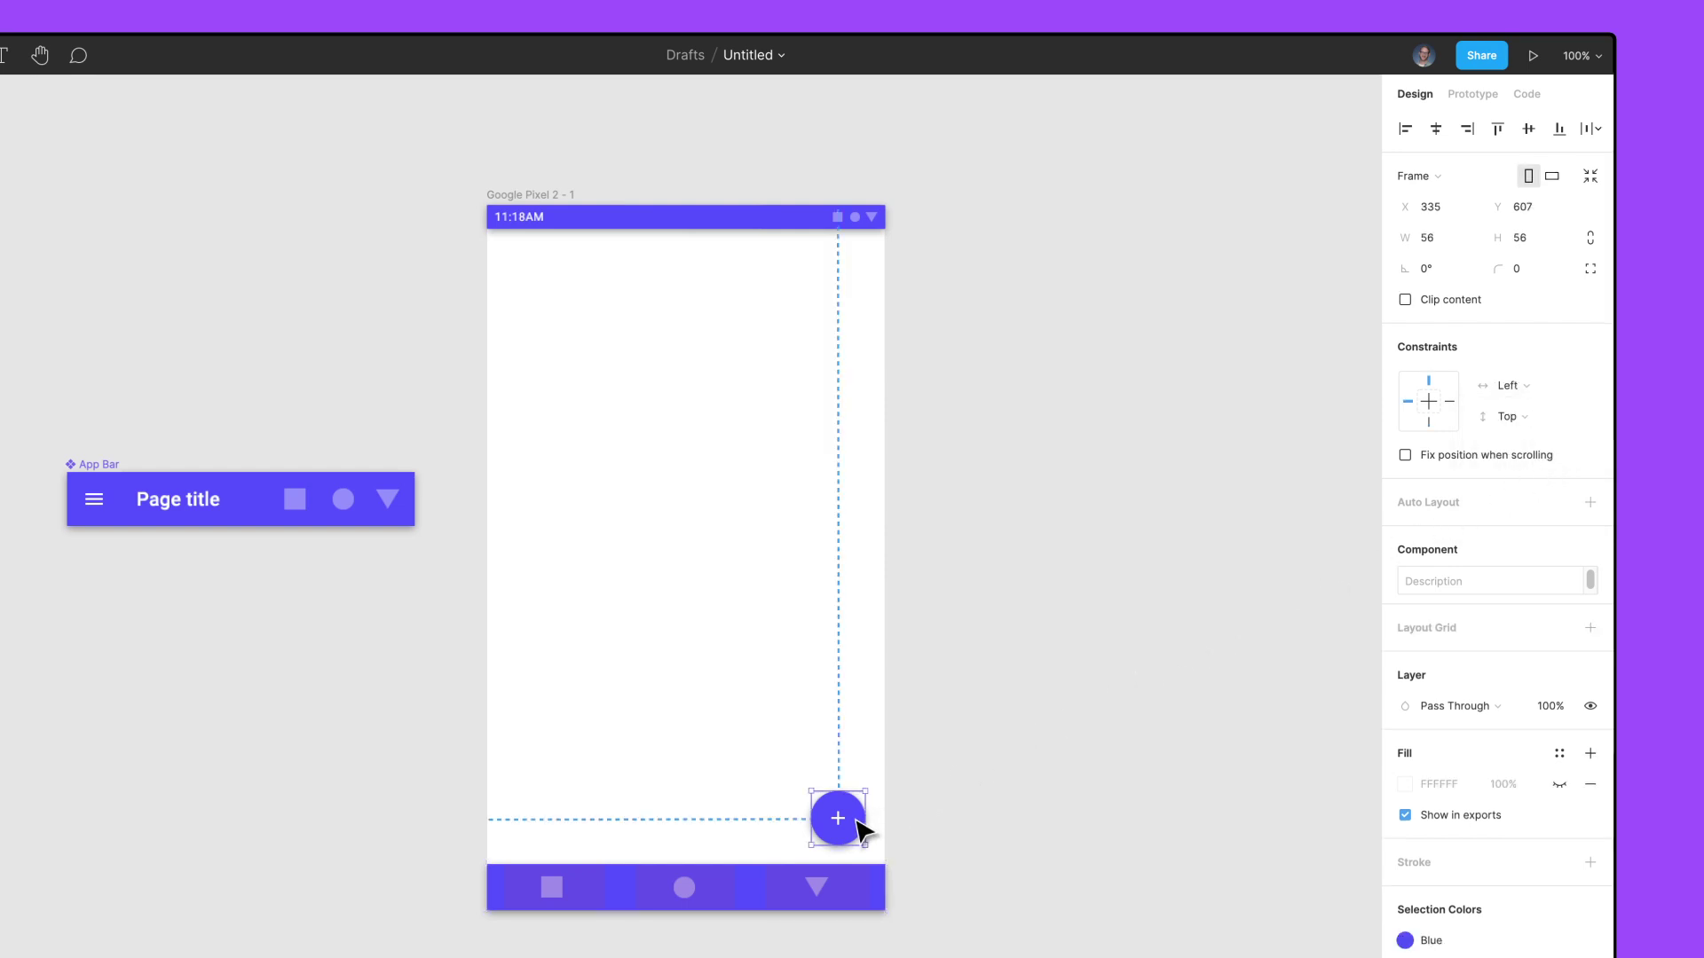
{"action": "left_click", "coordinate": [1581, 390]}
{"action": "left_click", "coordinate": [1582, 410]}
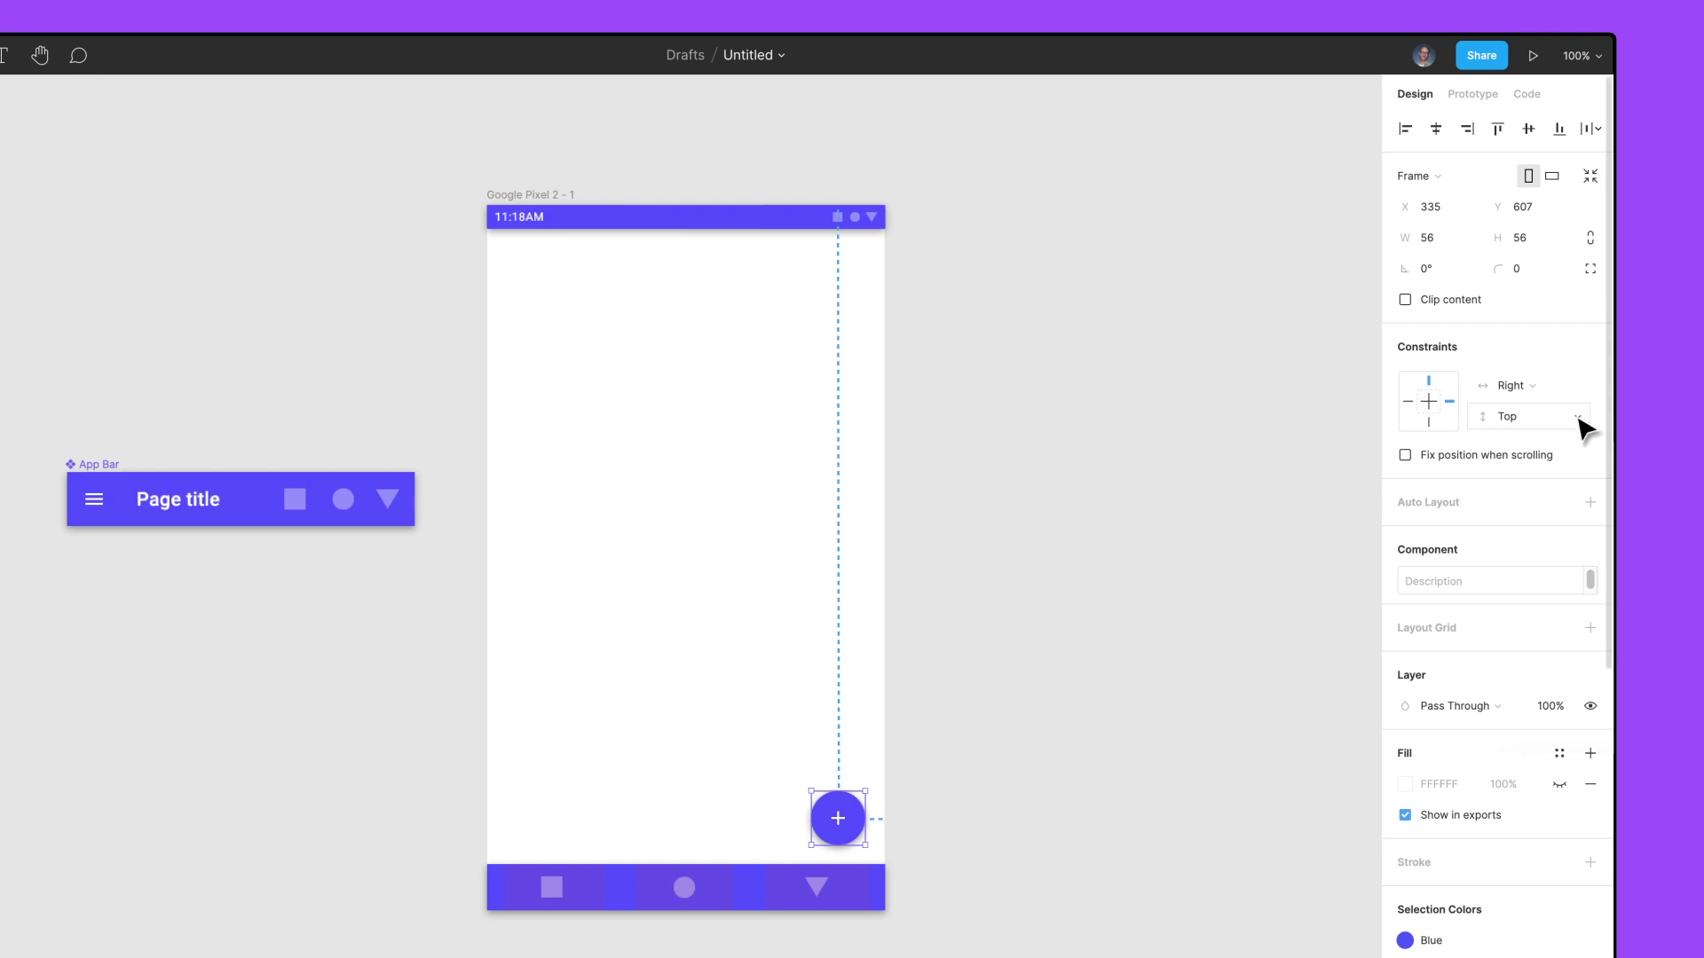
{"action": "left_click", "coordinate": [1583, 424]}
{"action": "left_click", "coordinate": [1584, 454]}
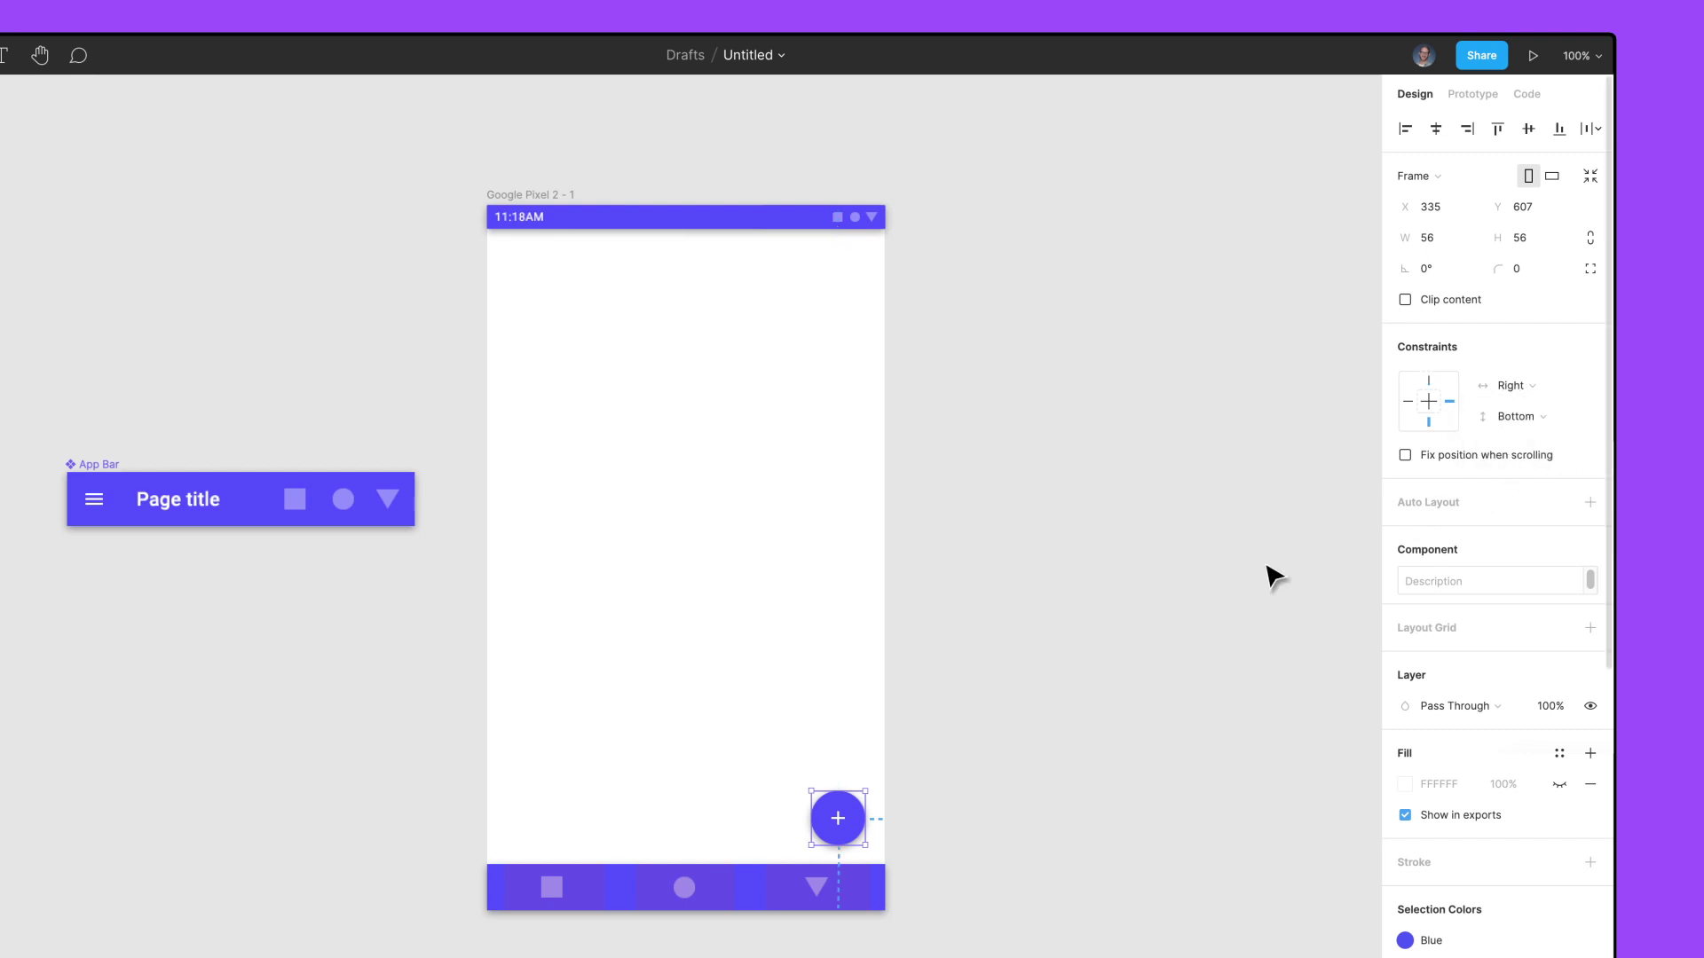
{"action": "mouse_move", "coordinate": [888, 712]}
{"action": "left_mouse_down"}
{"action": "mouse_move", "coordinate": [960, 714]}
{"action": "mouse_move", "coordinate": [885, 717]}
{"action": "left_mouse_up"}
- Place the App Bar below the system bar and retitle it 'Update My Status'
{"action": "key", "text": "Escape"}
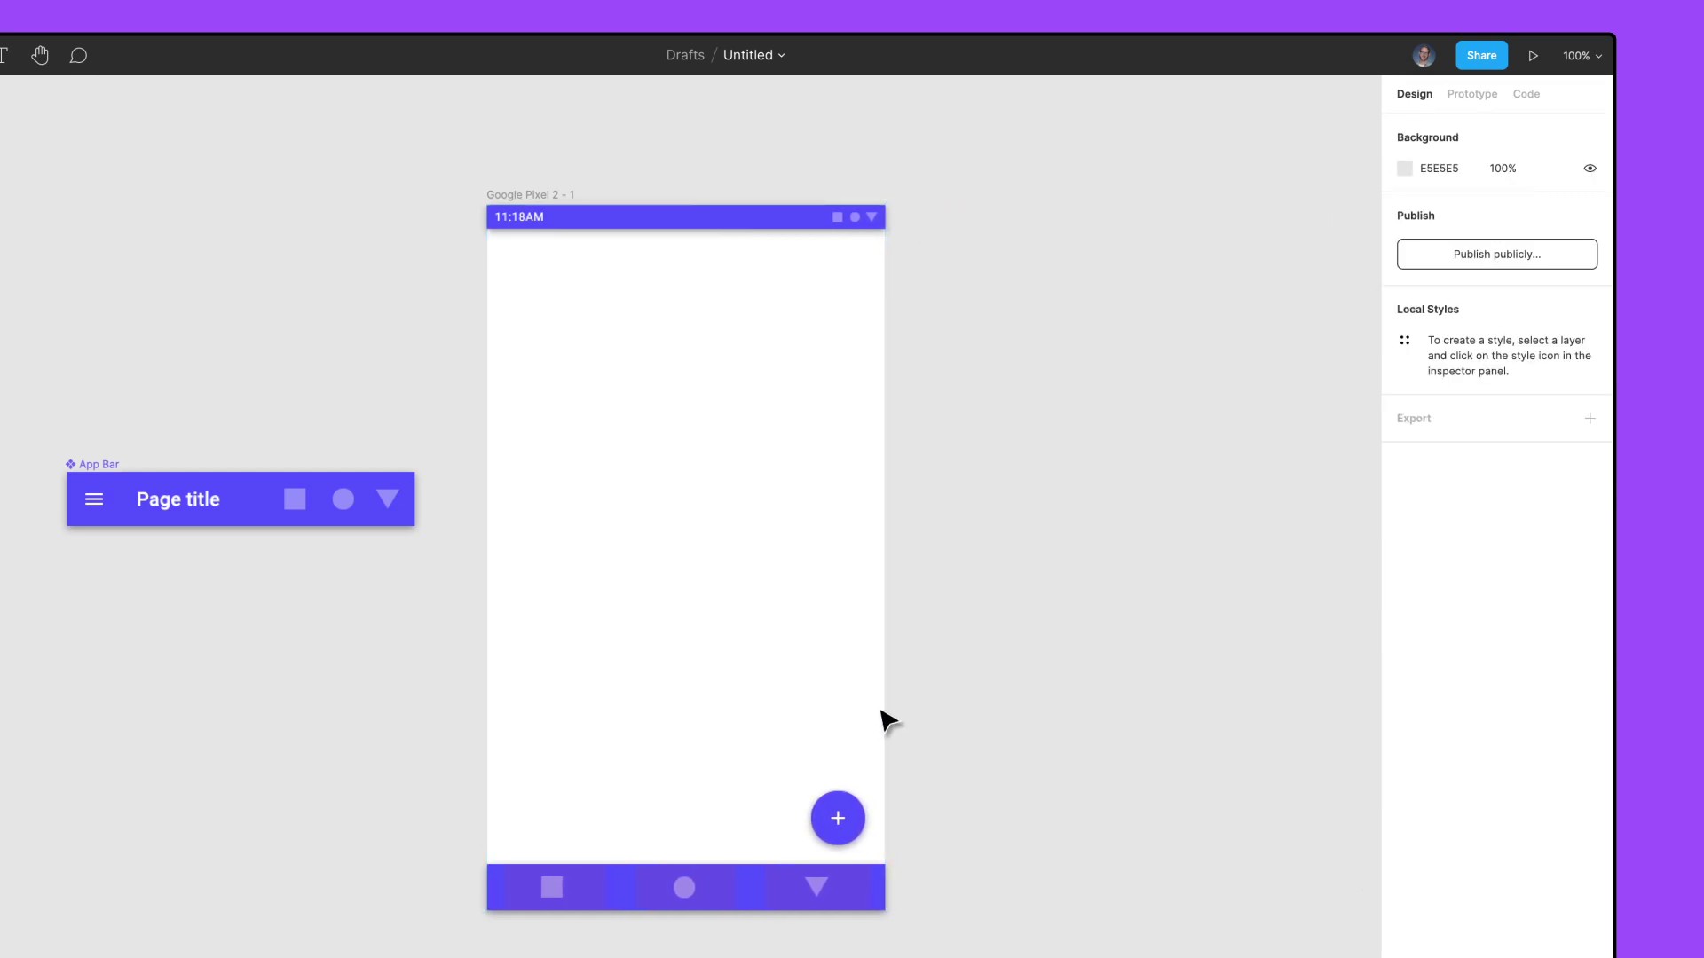
{"action": "left_click_drag", "start_coordinate": [413, 504], "coordinate": [834, 260]}
{"action": "key", "text": "Escape"}
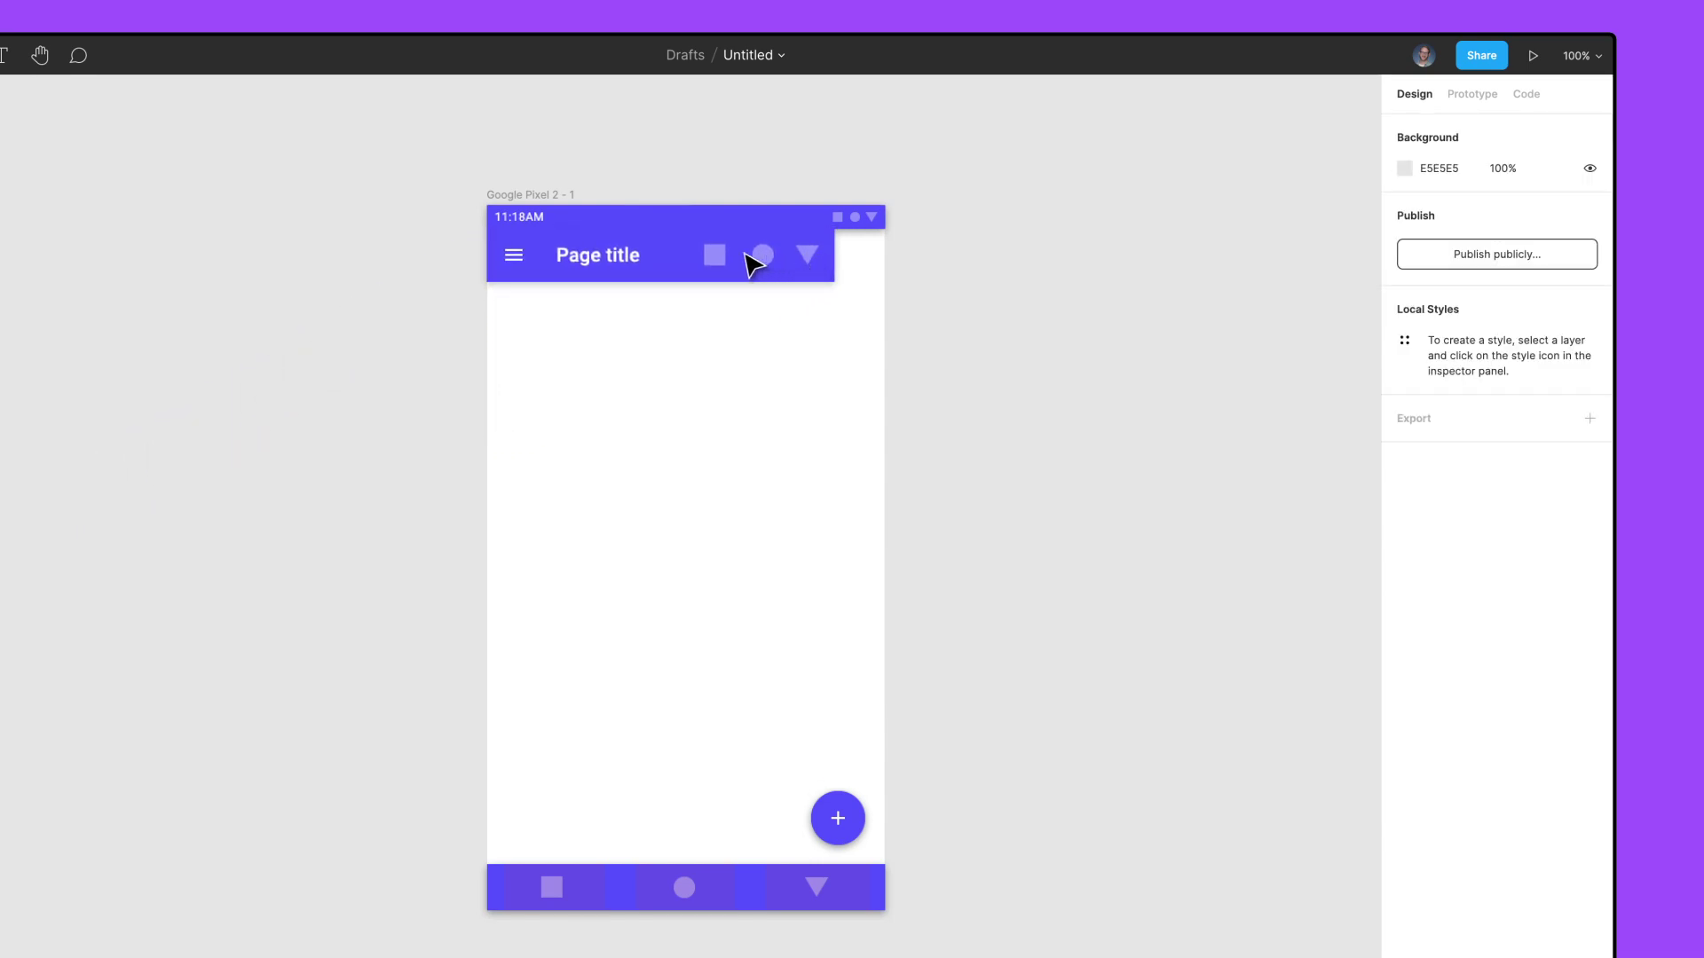
{"action": "double_click", "coordinate": [643, 259]}
{"action": "key", "text": "BackSpace"}
{"action": "key", "text": "BackSpace"}
{"action": "key", "text": "BackSpace"}
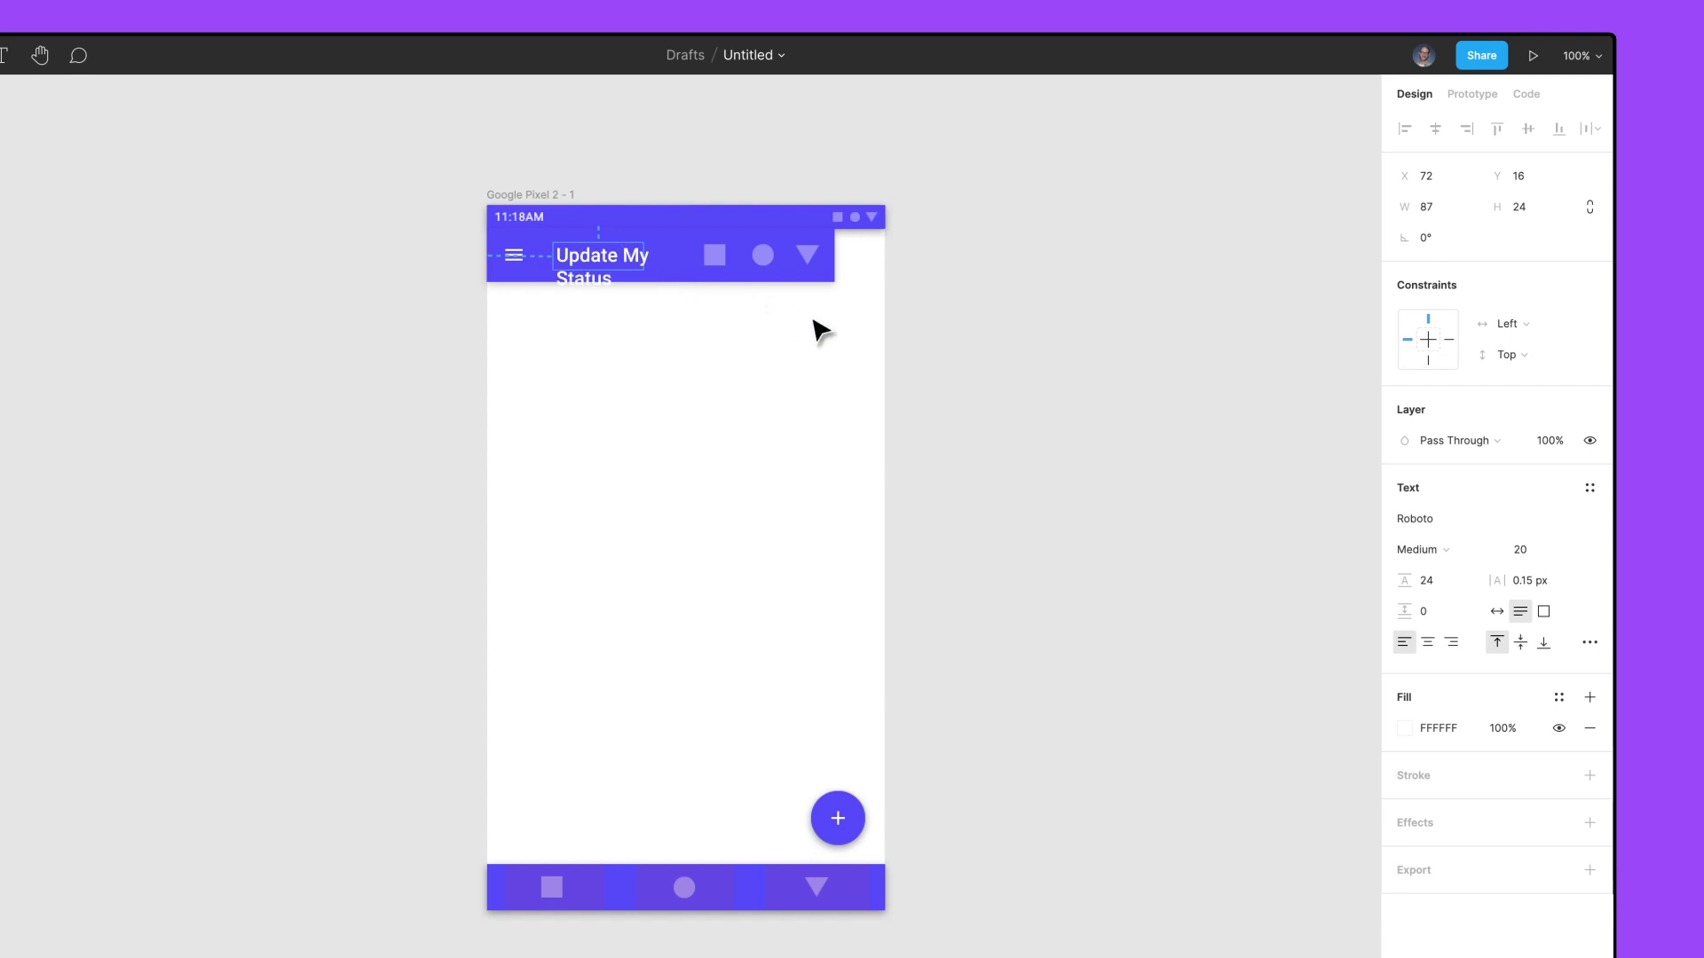
- Make the title a fixed-size text box 128 wide
{"action": "left_click", "coordinate": [1544, 611]}
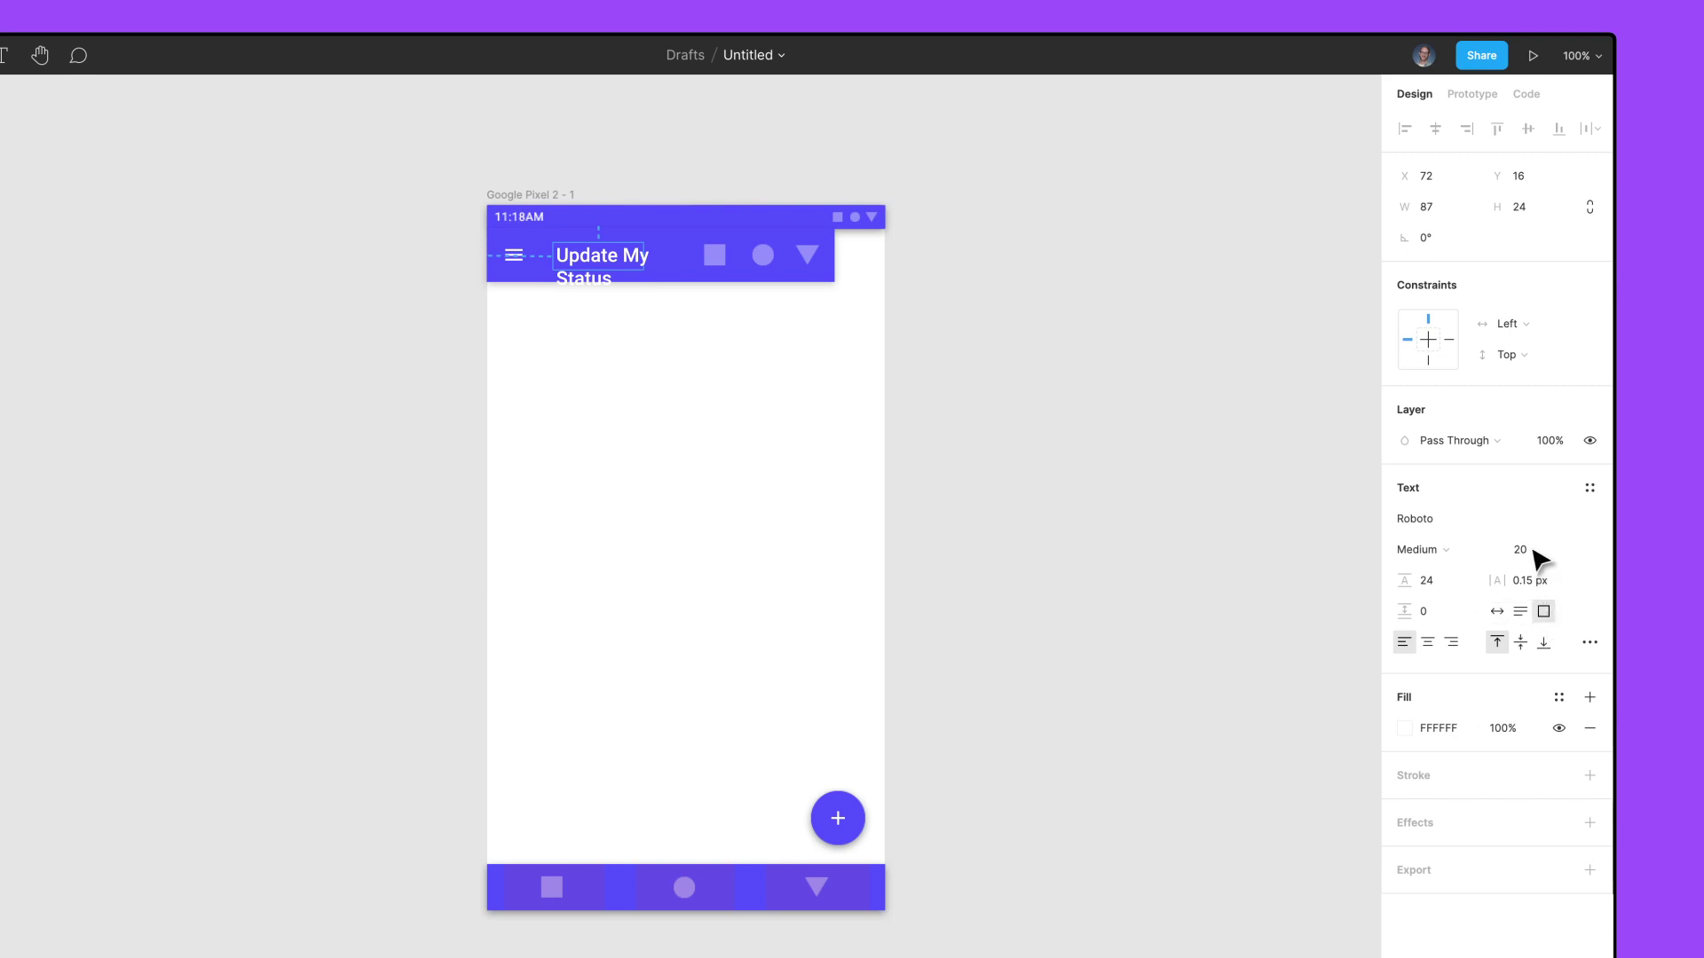
{"action": "left_click", "coordinate": [1464, 211]}
{"action": "type", "text": "128"}
{"action": "key", "text": "Return"}
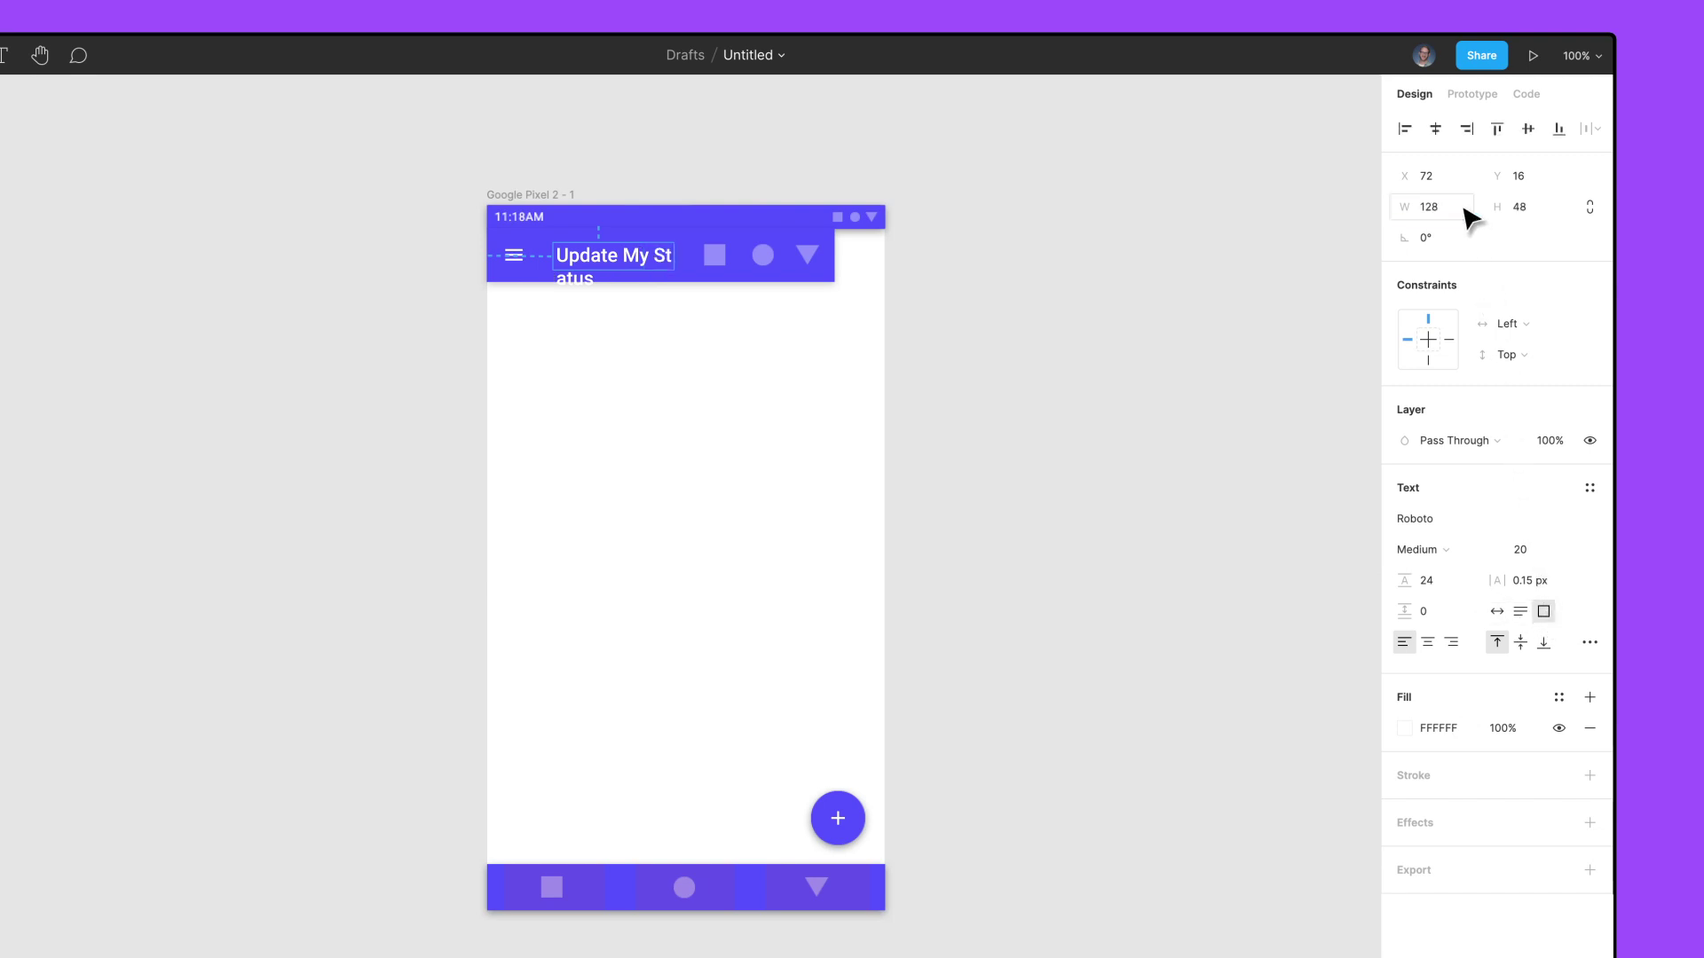
- Set the title's horizontal constraint to Left & Right and widen the App Bar
{"action": "left_click", "coordinate": [1578, 328]}
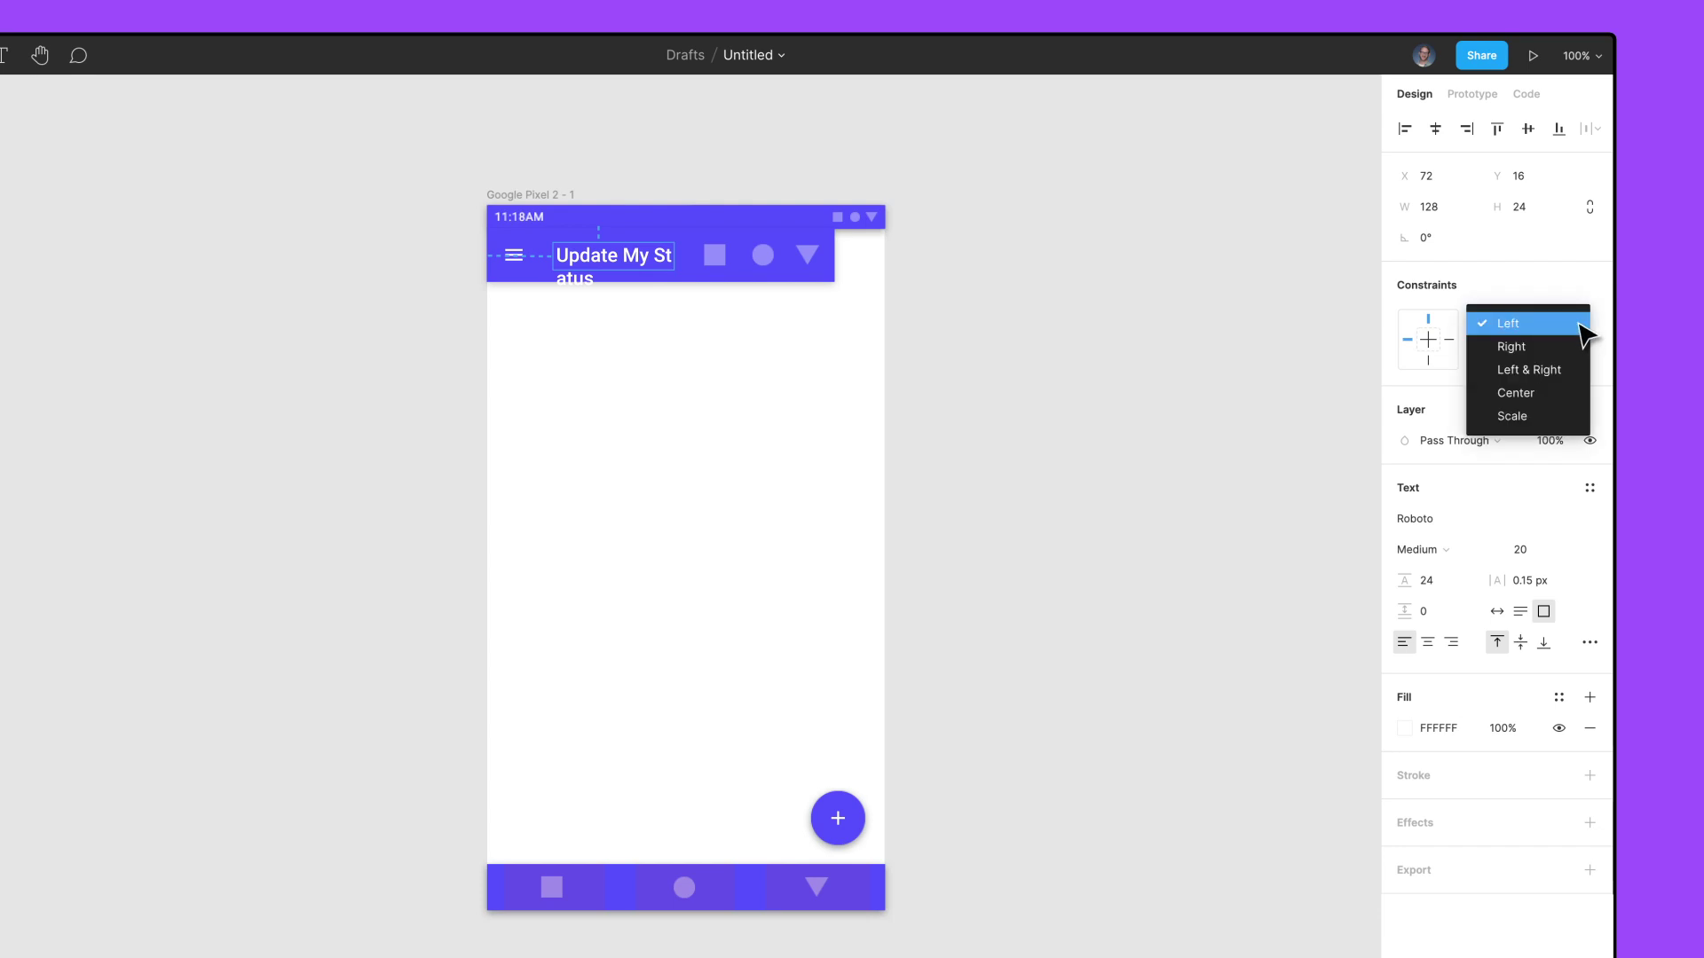
{"action": "left_click", "coordinate": [1585, 381]}
{"action": "left_click", "coordinate": [1581, 355]}
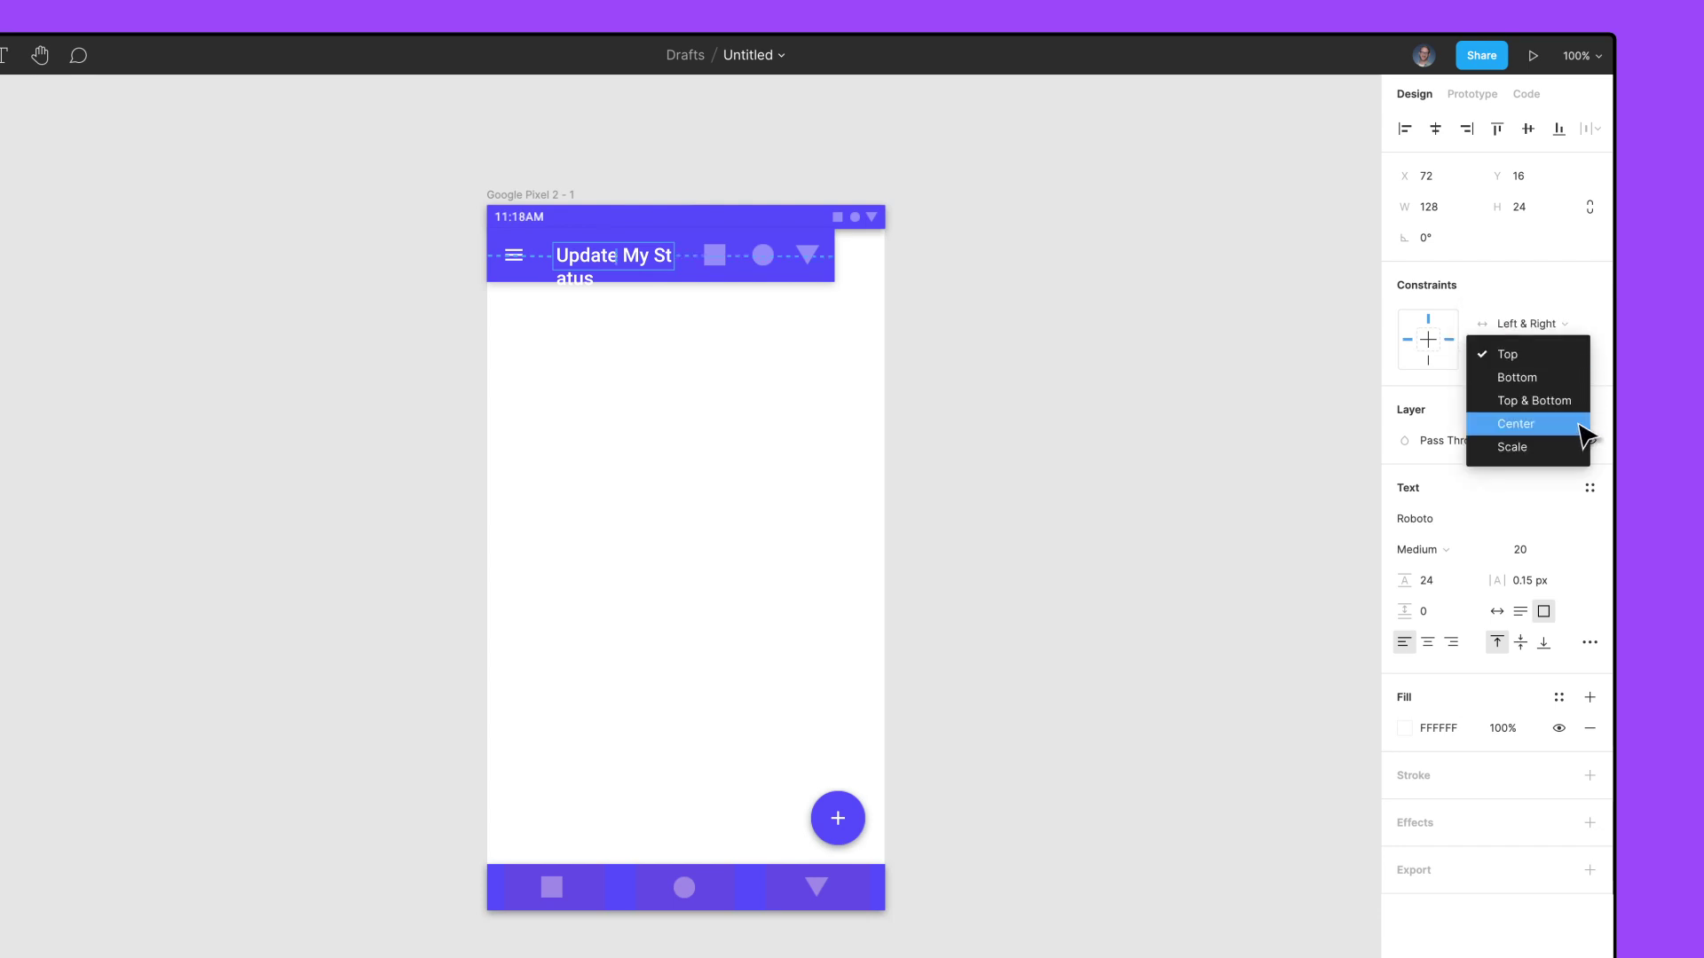
{"action": "left_click", "coordinate": [937, 291]}
{"action": "left_click", "coordinate": [834, 256]}
{"action": "left_click_drag", "start_coordinate": [834, 256], "coordinate": [886, 263]}
- Stretch the App Bar to the phone's full width, then bring up the device frame presets
{"action": "left_click", "coordinate": [890, 266]}
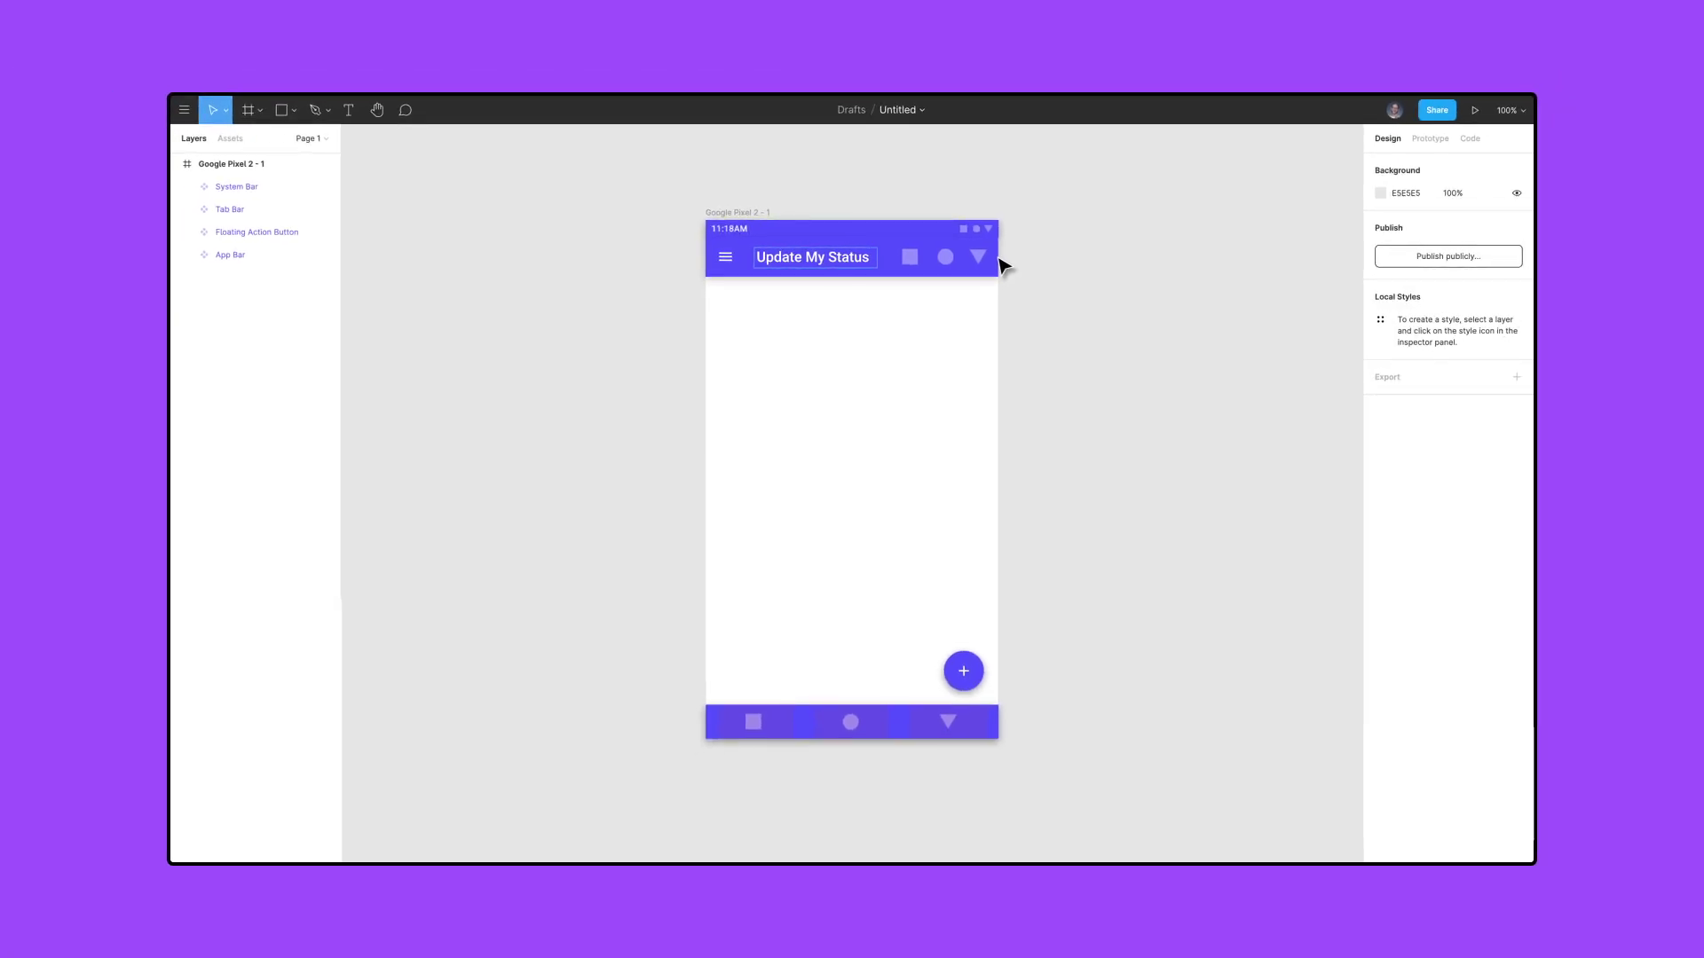
{"action": "key", "text": "f"}
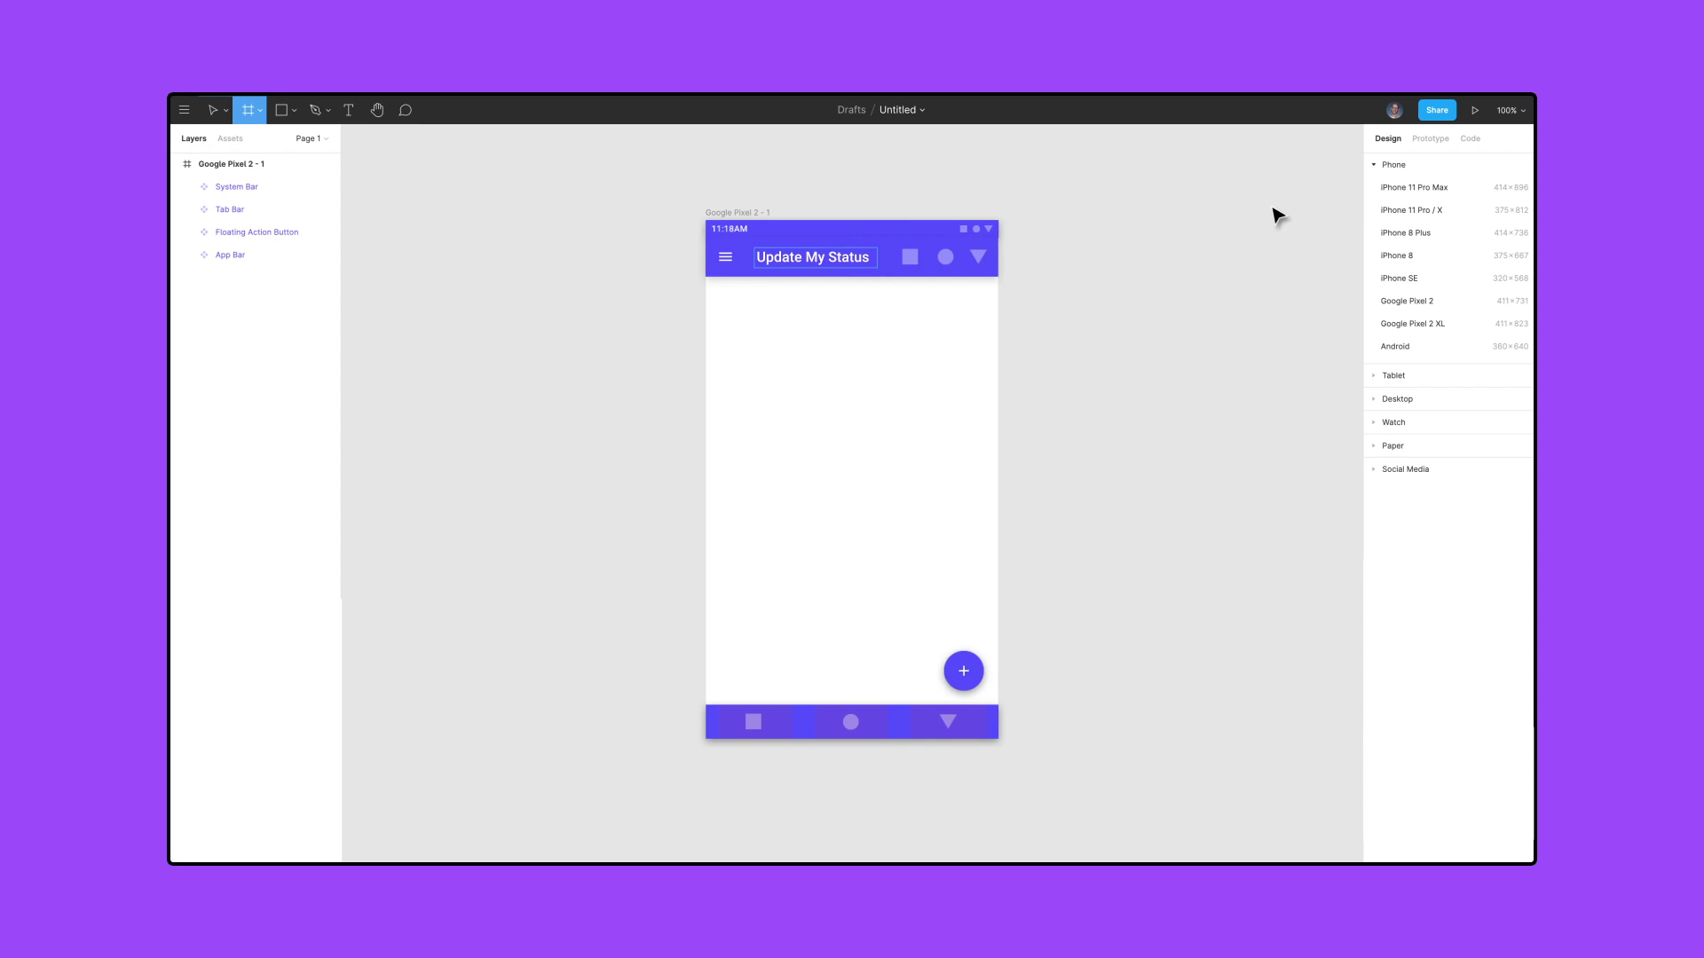